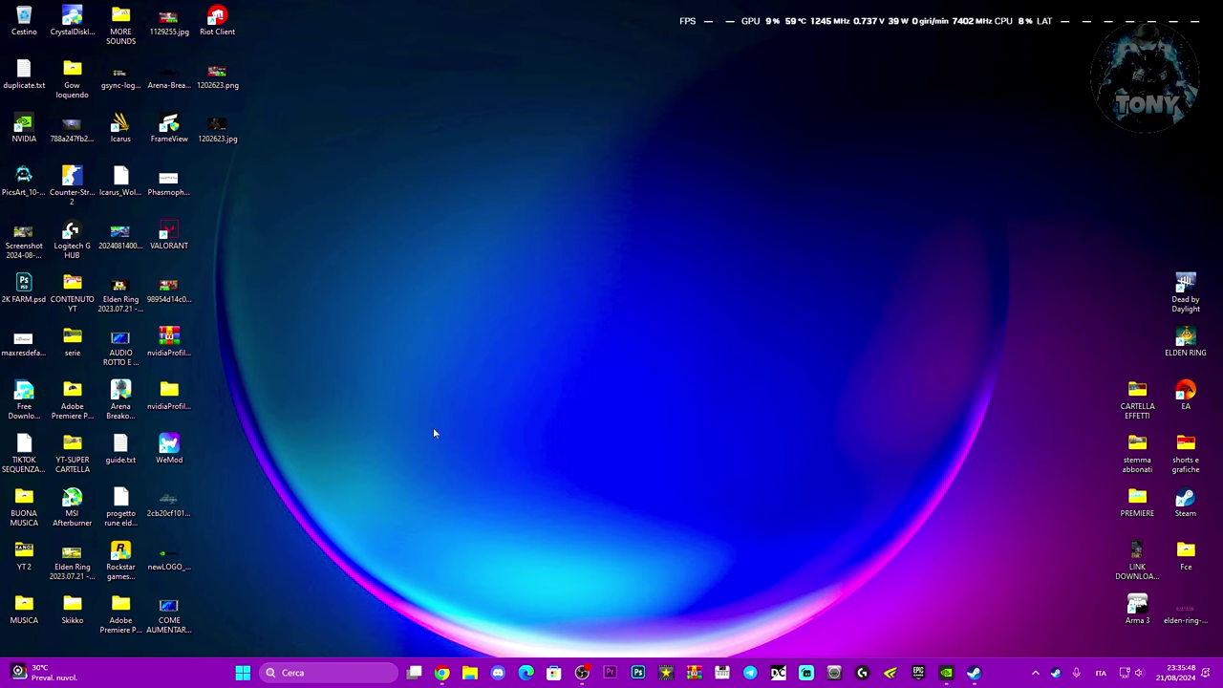
Step: Switch to Chrome and download the X86 installer from the latest supported Visual C++ Redistributable page
click(441, 672)
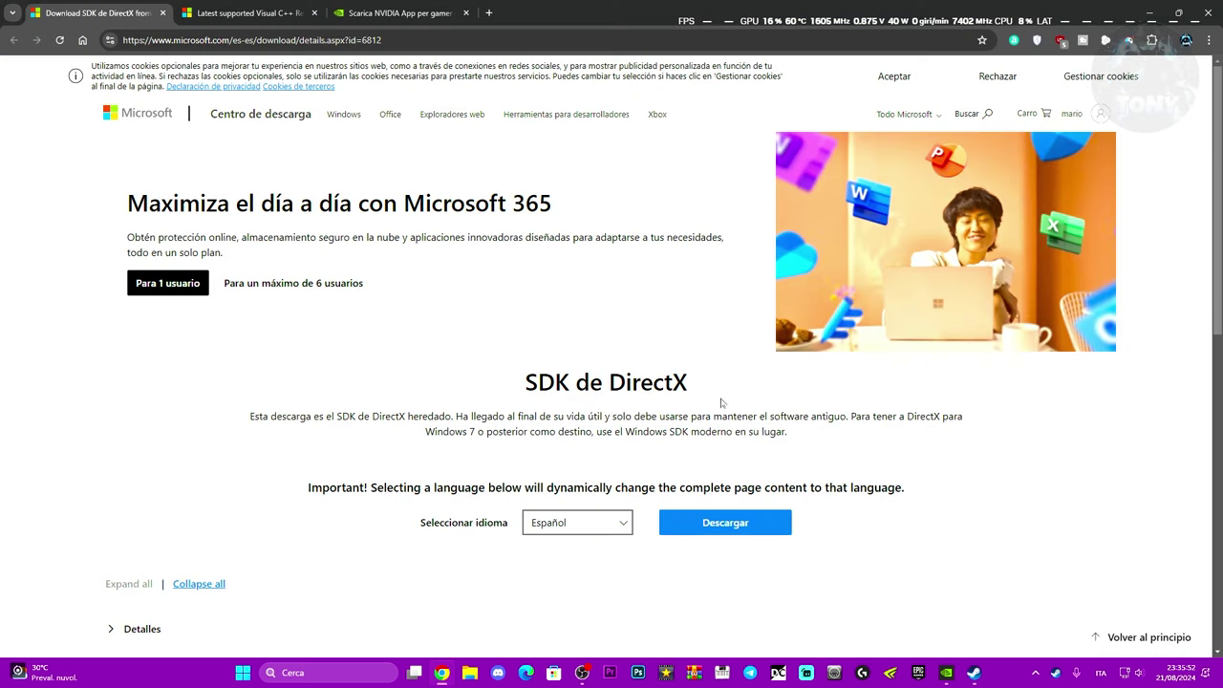
key(ctrl+Tab)
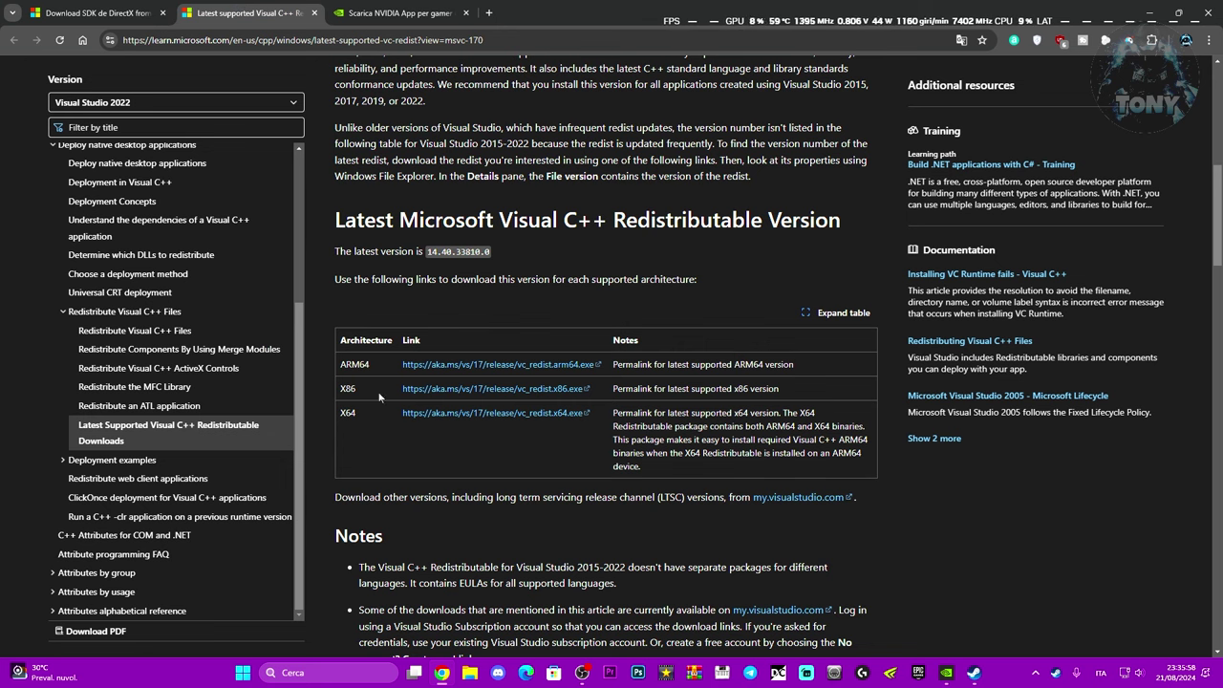
click(506, 390)
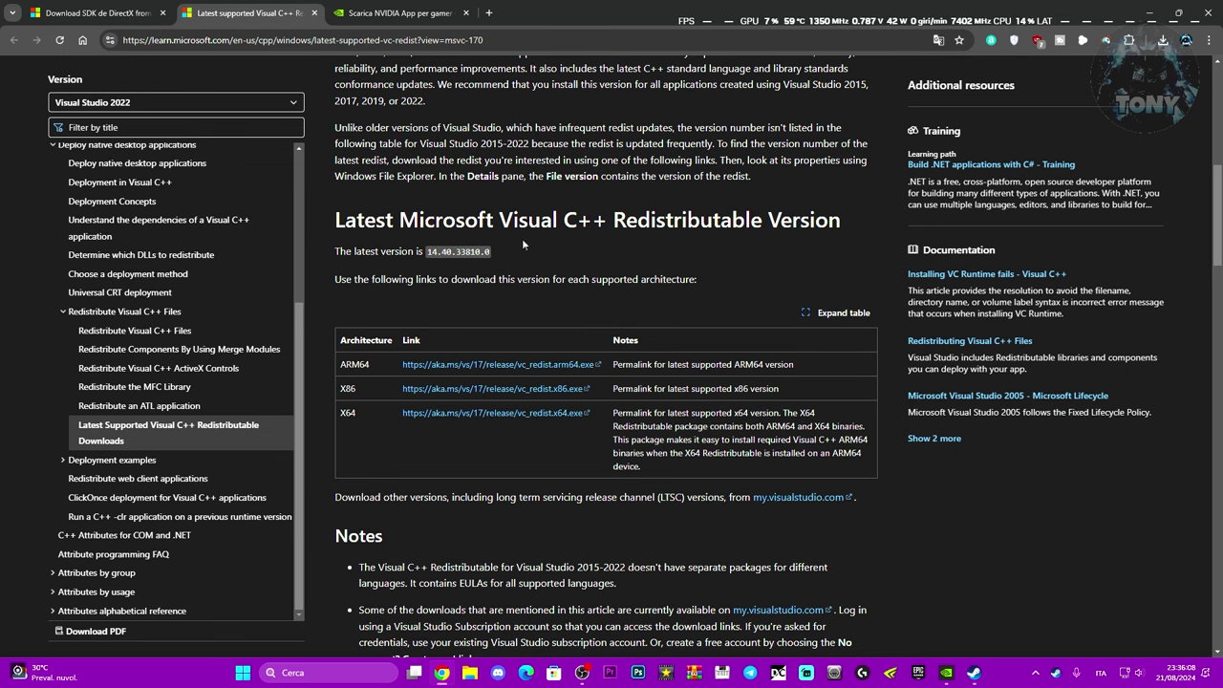
Step: View the NVIDIA App download page, and minimize the browser to return to the desktop
click(415, 13)
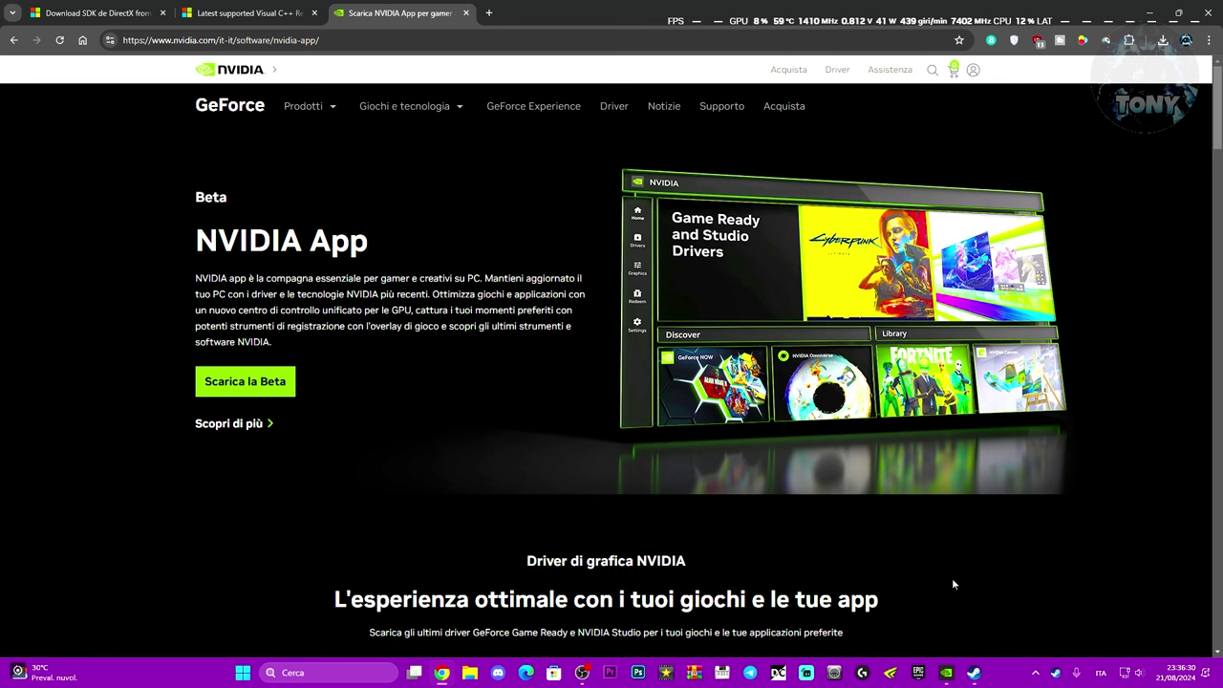
click(1151, 12)
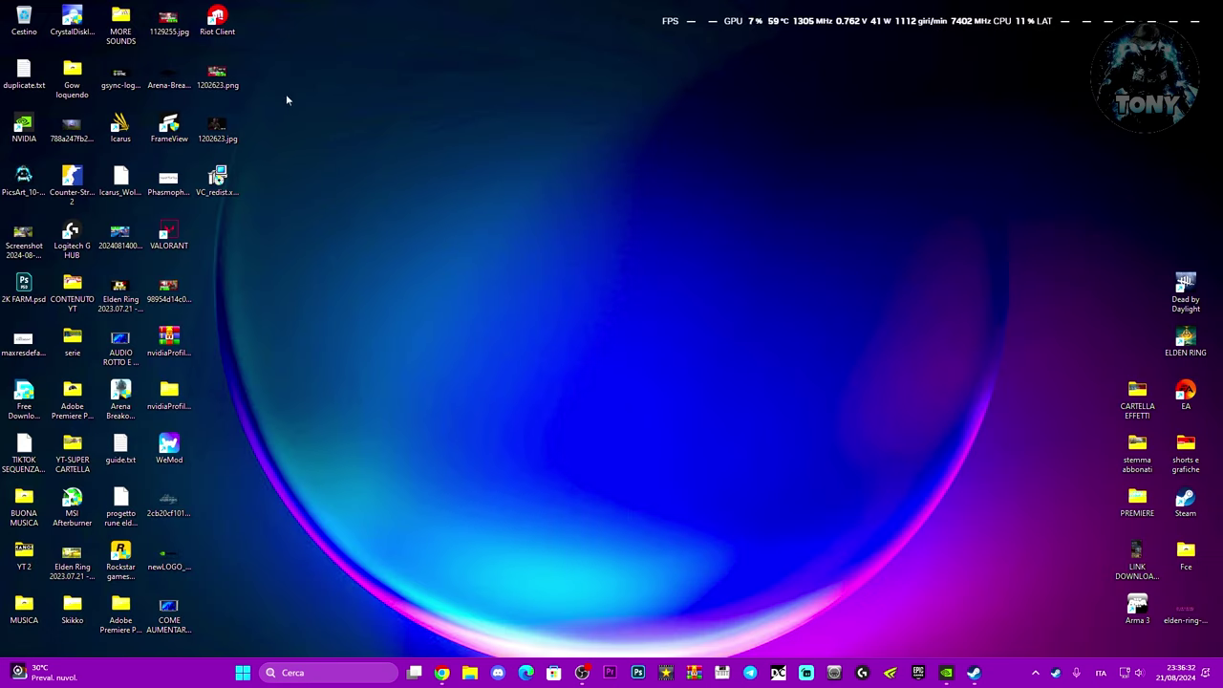
Step: Move the downloaded VC_redist.x86 installer to an empty area of the desktop and run its installation
drag(211, 183, 535, 269)
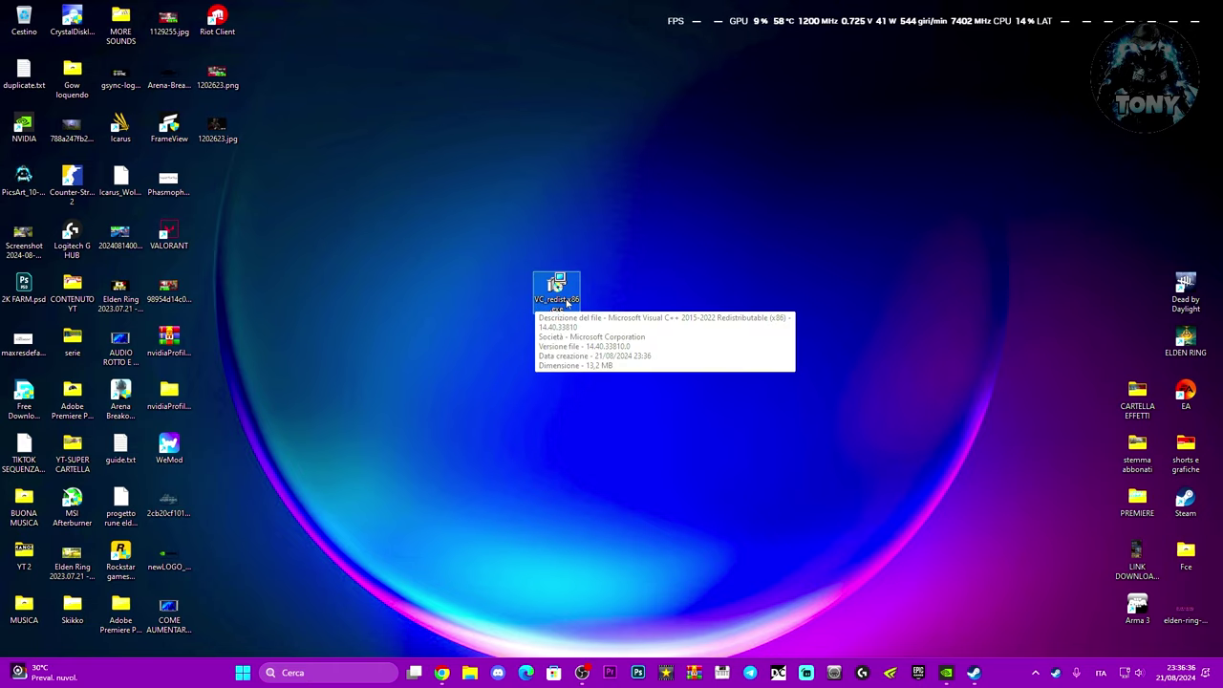
right_click(563, 285)
click(620, 362)
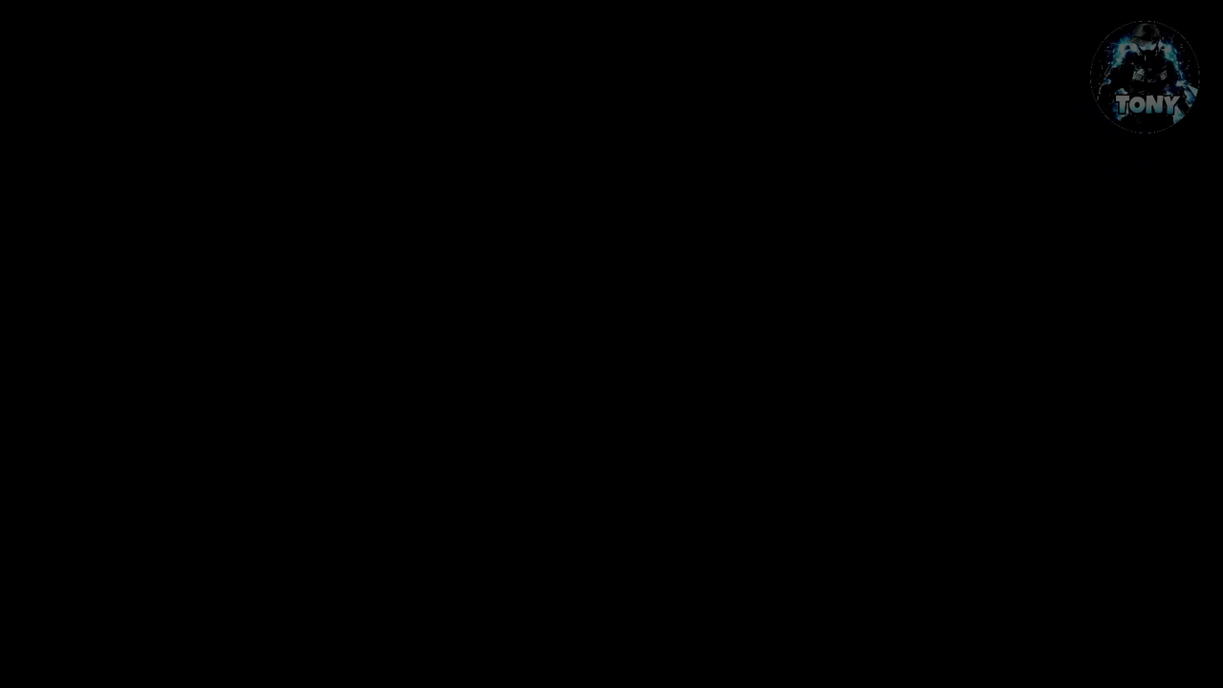
click(631, 413)
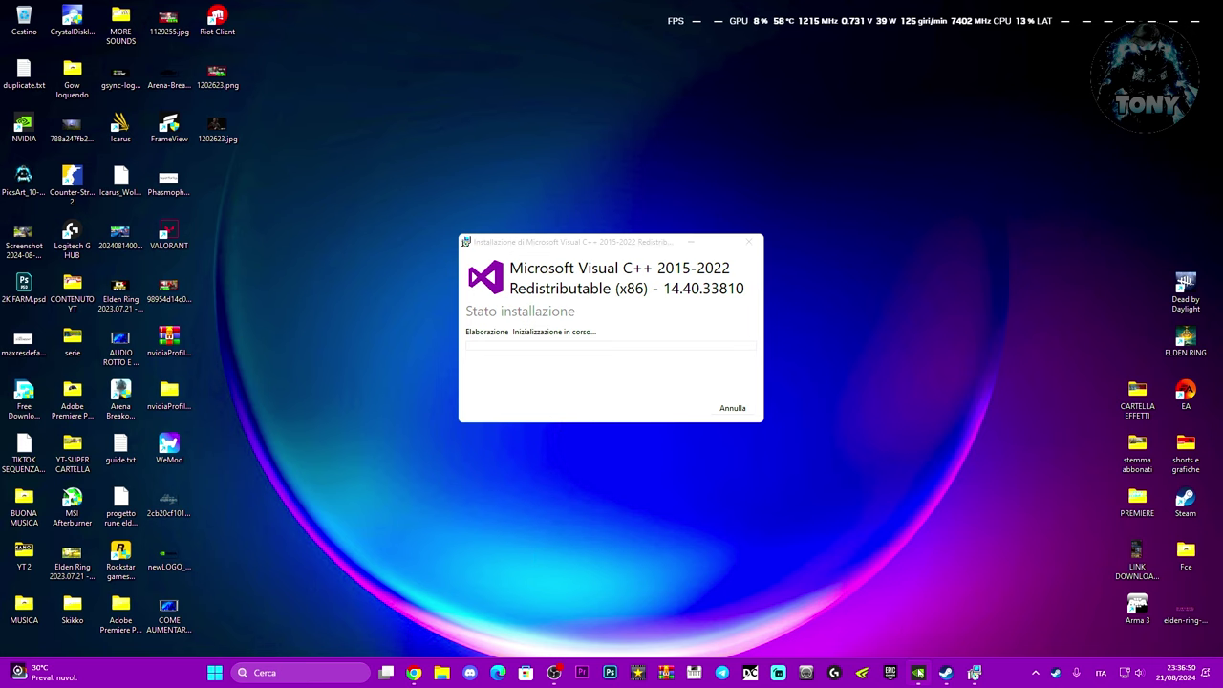
Step: Switch to the NVIDIA app and check its driver page for an available GeForce Game Ready update
mouse_move(917, 673)
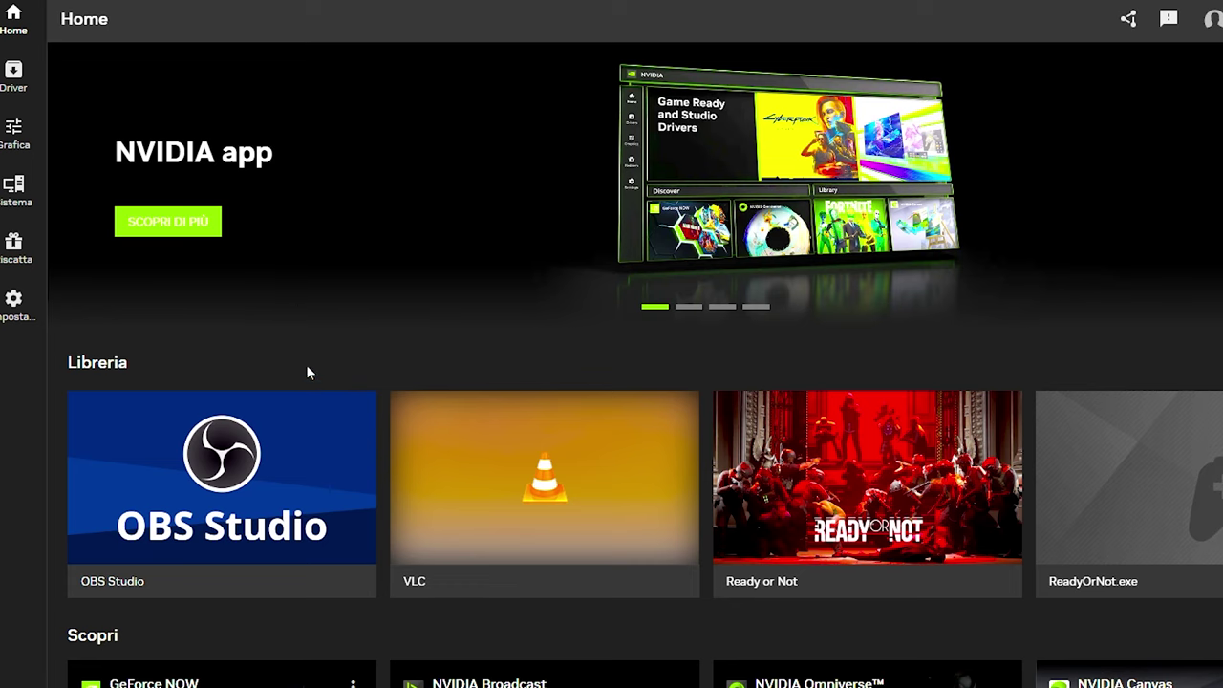
click(14, 76)
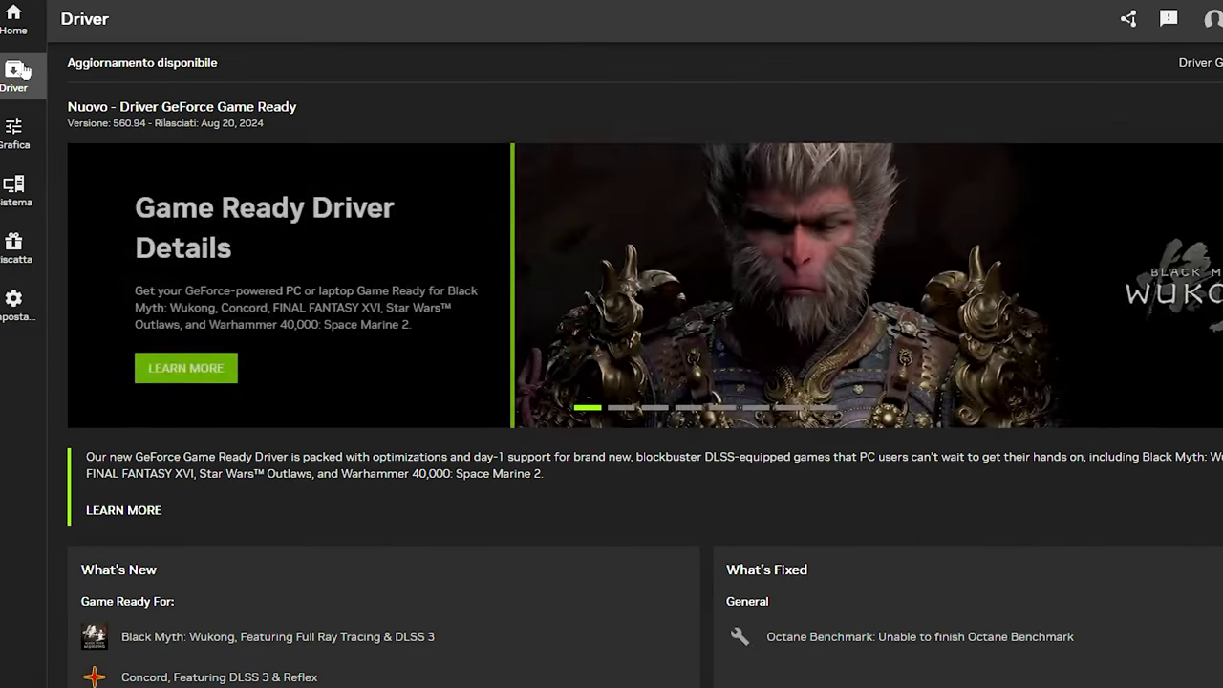
scroll(562, 451, down, 1)
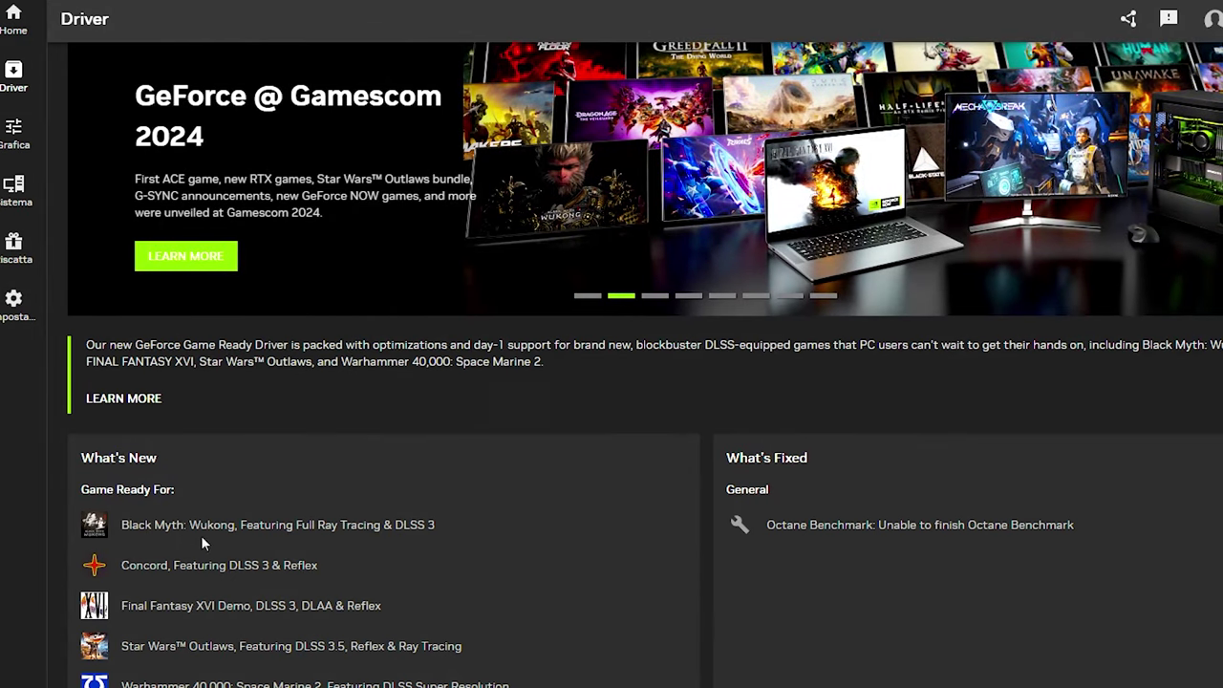
scroll(287, 546, up, 1)
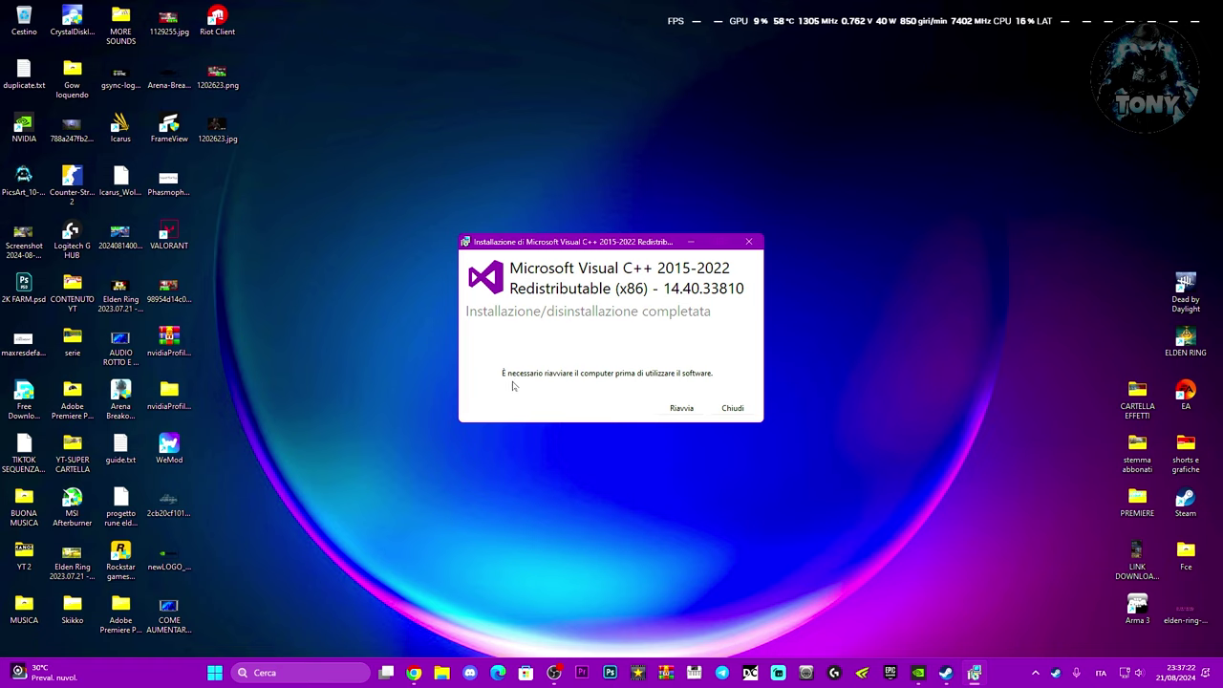
Step: Close the finished Visual C++ installer without restarting and open the %temp% folder through the Run dialog
click(733, 409)
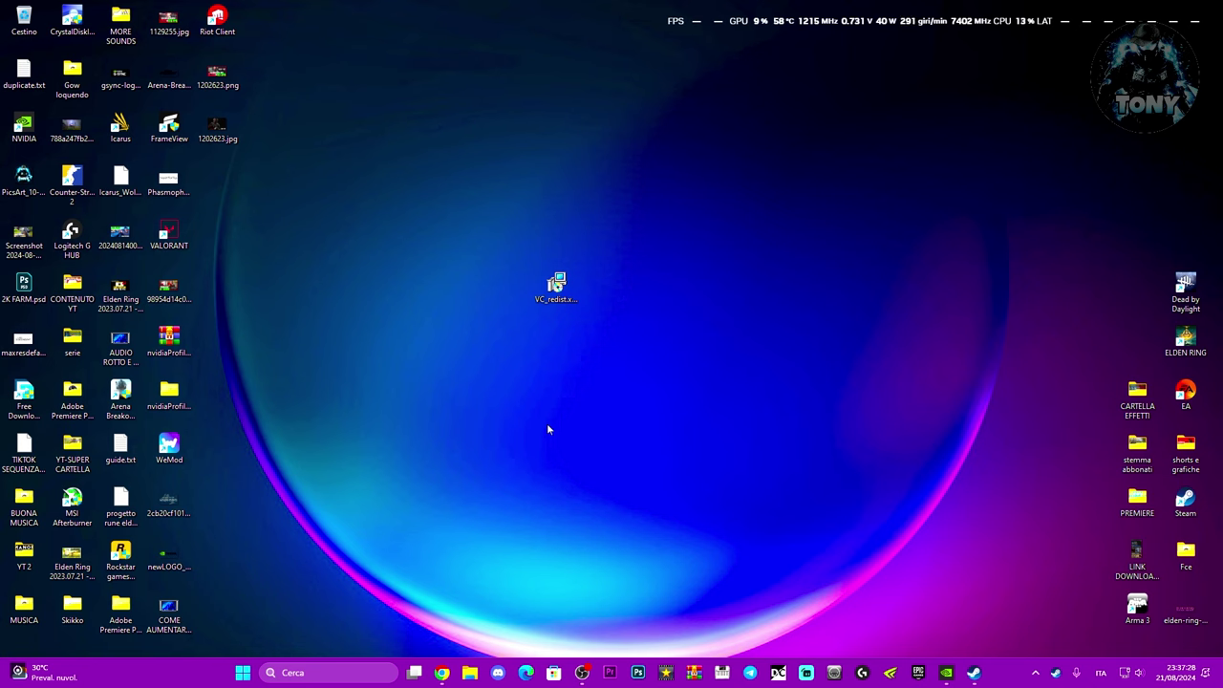
key(super+r)
text(%appdata%)
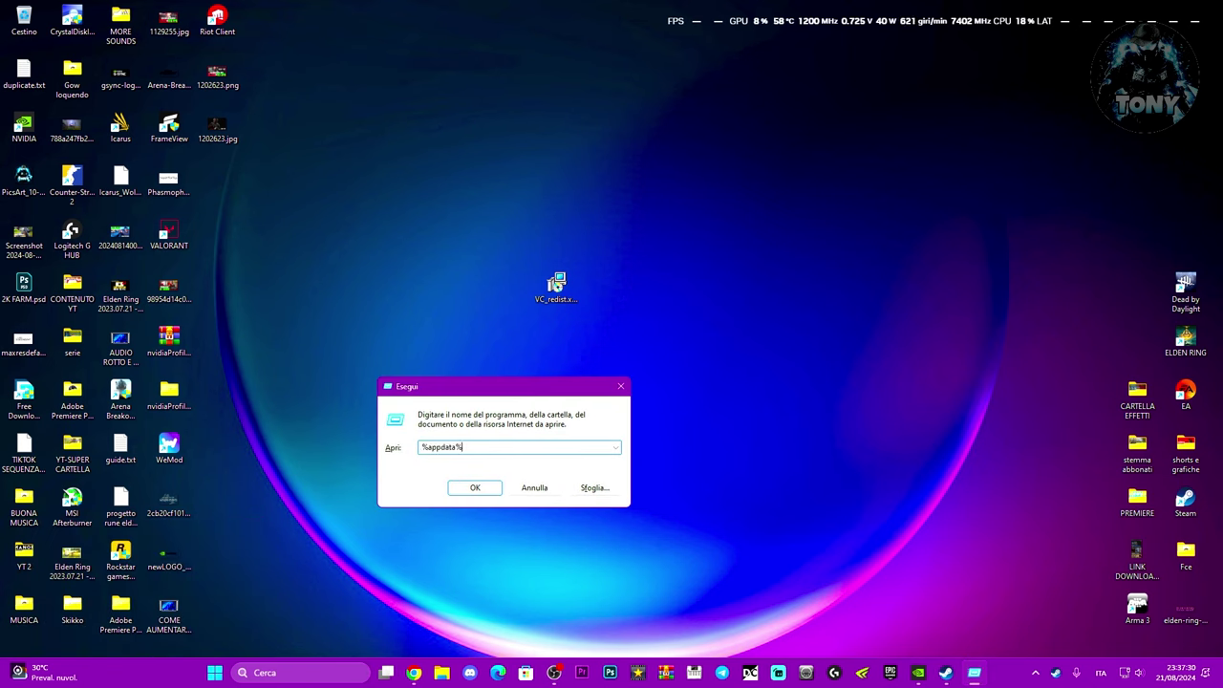
key(ctrl+a)
text(%te)
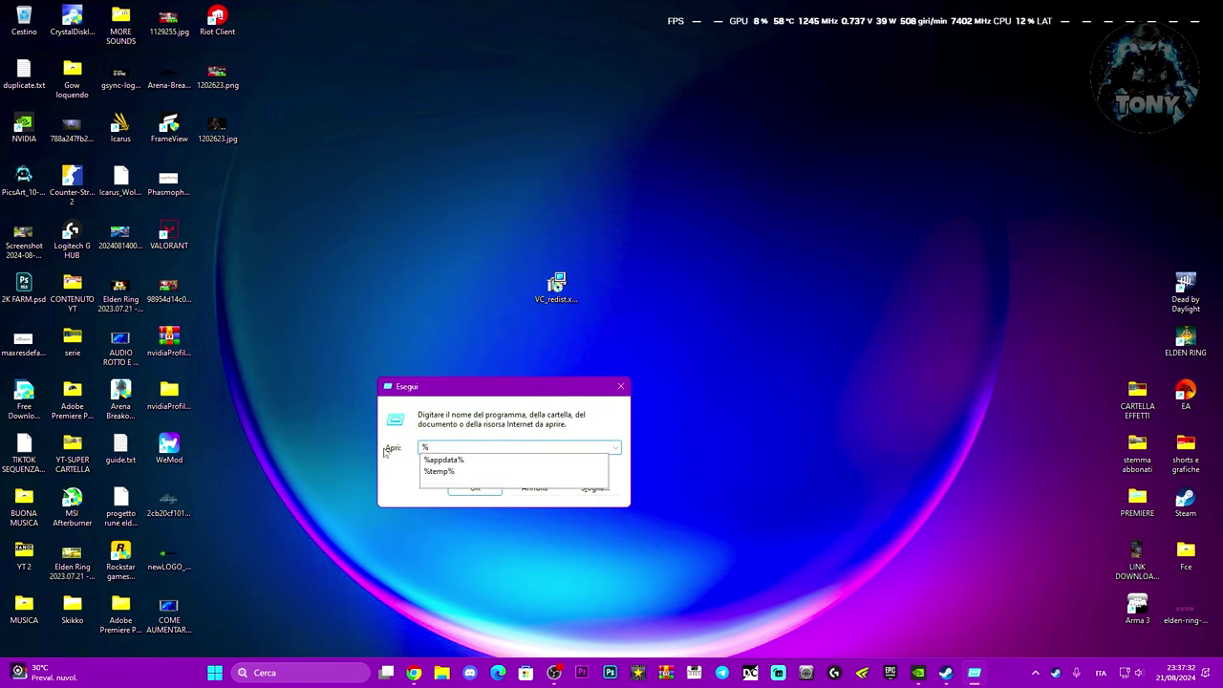
text(m)
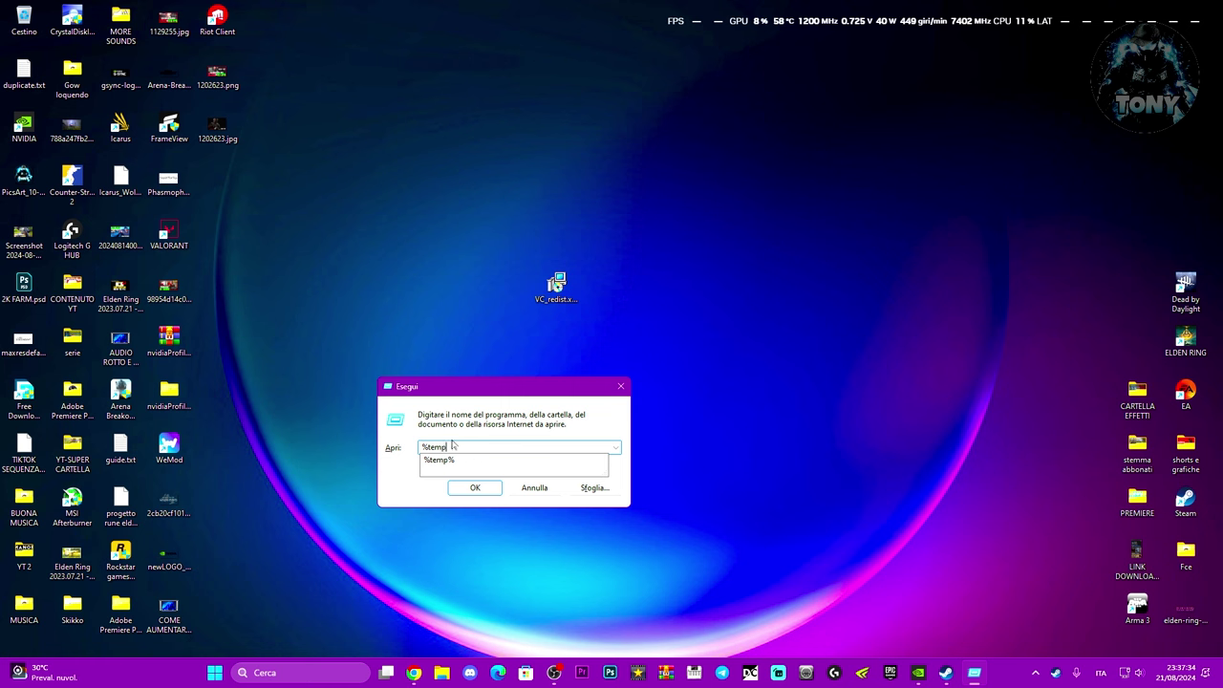
text(p)
click(449, 462)
click(469, 489)
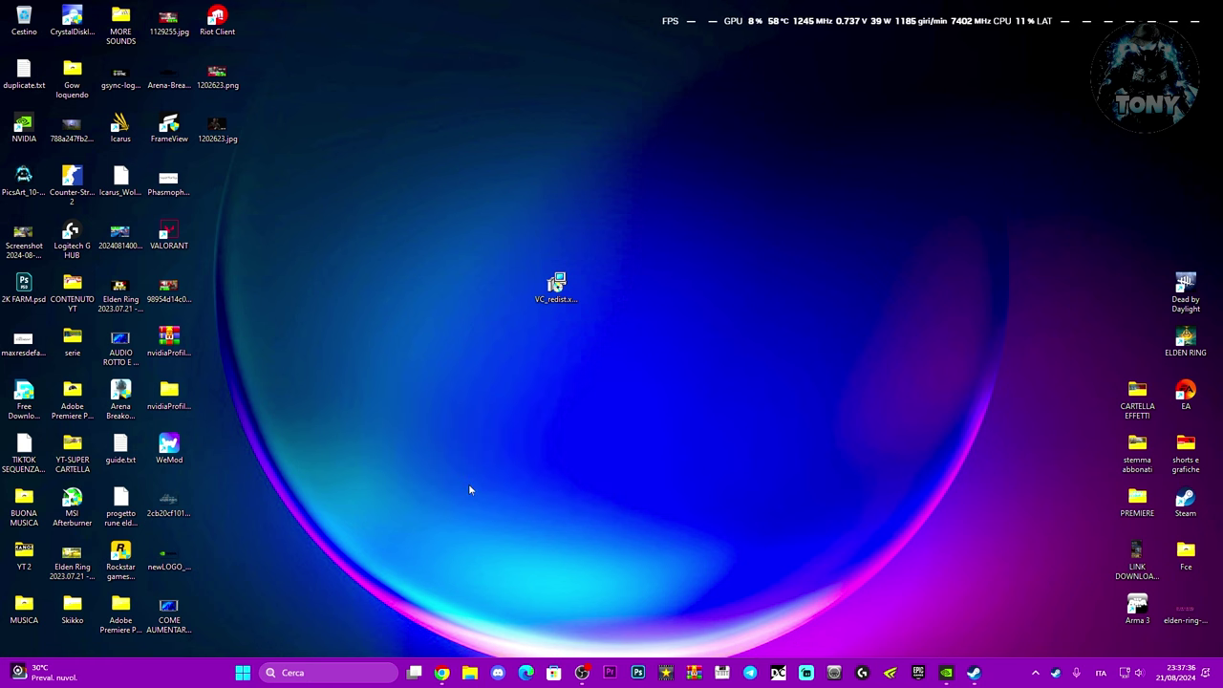
Step: Delete all files and folders in the Temp folder, skipping the items that are in use
click(587, 339)
key(ctrl+a)
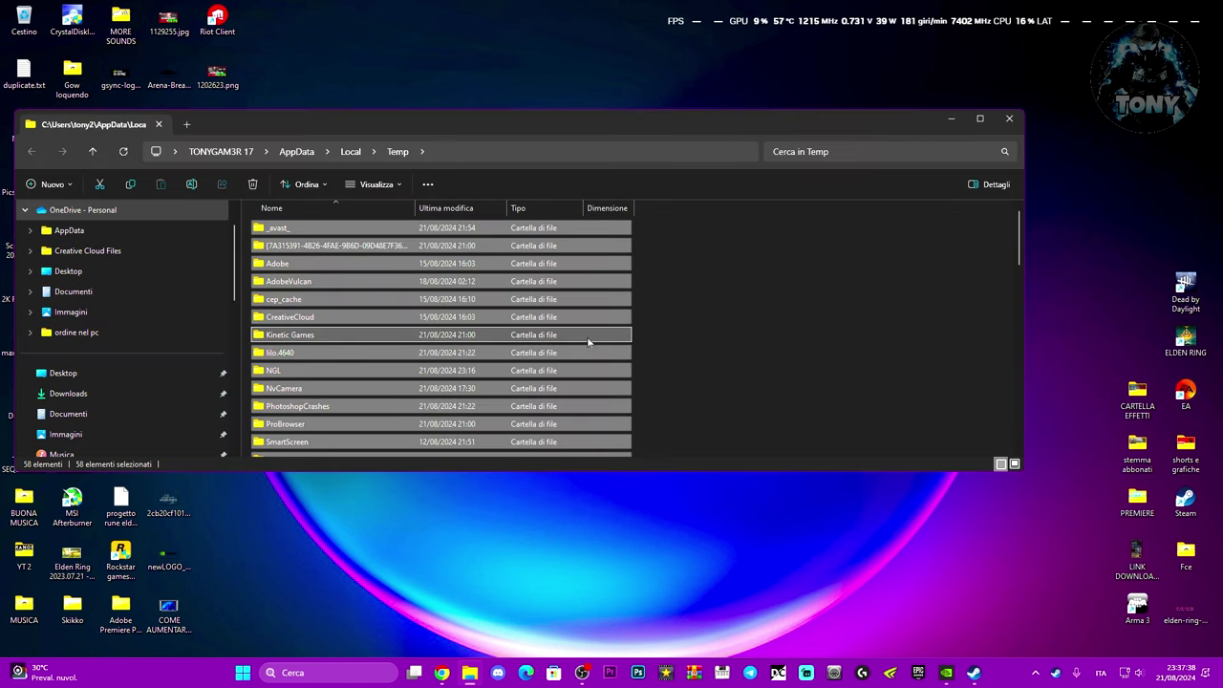
key(Delete)
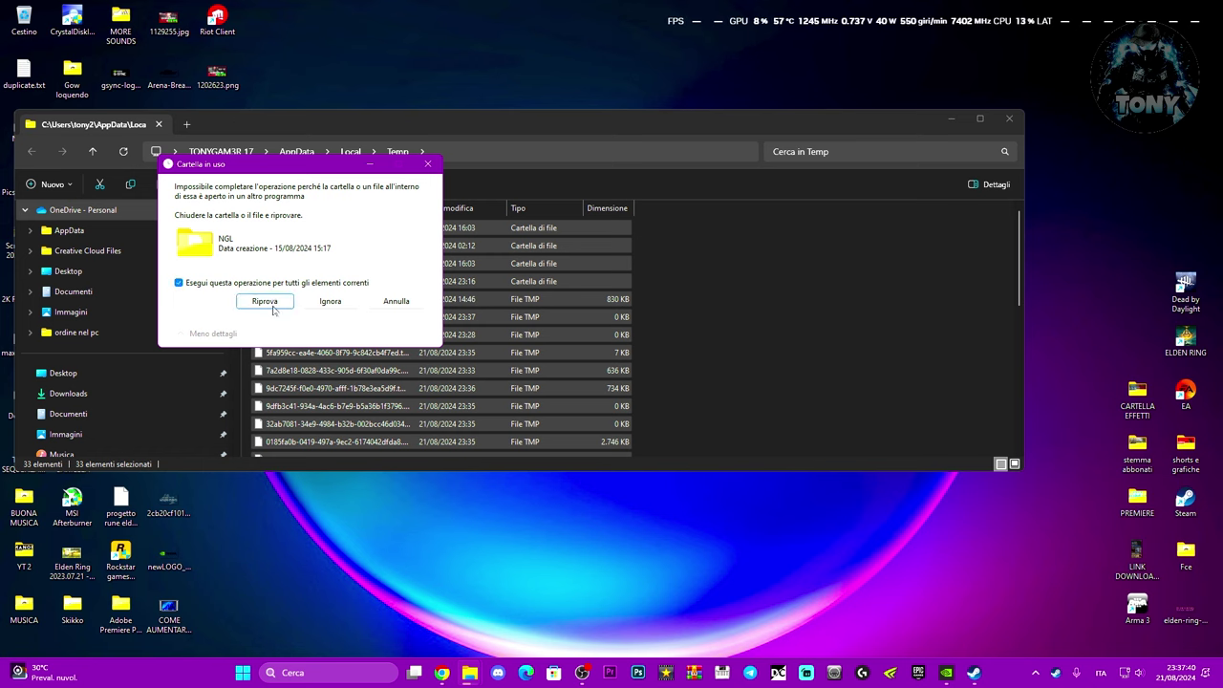
click(266, 301)
click(334, 302)
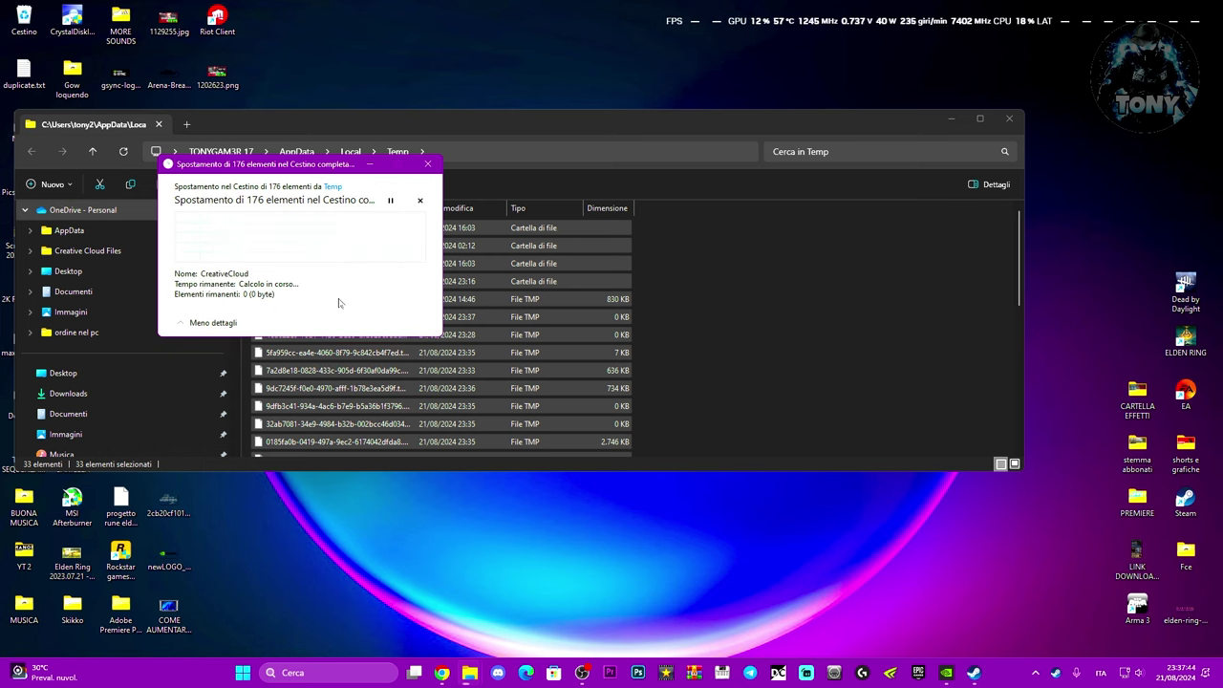
Step: Empty the Recycle Bin (Cestino) on the desktop and close the Temp folder window
right_click(24, 16)
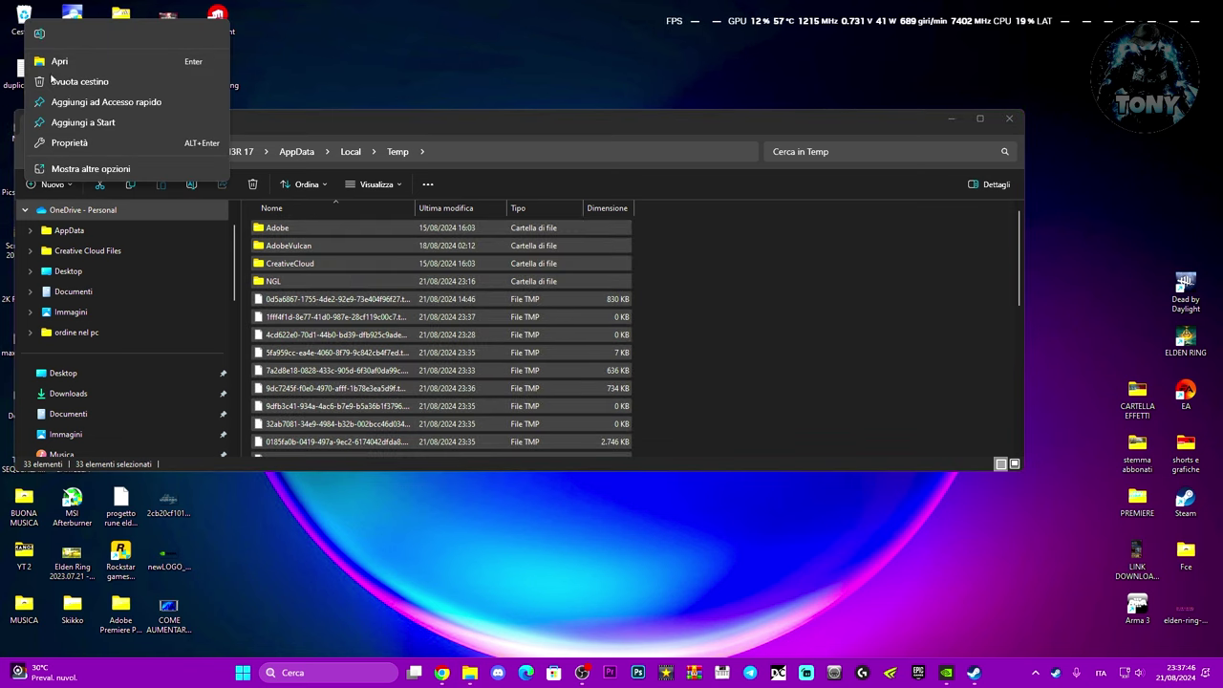
click(72, 79)
click(654, 352)
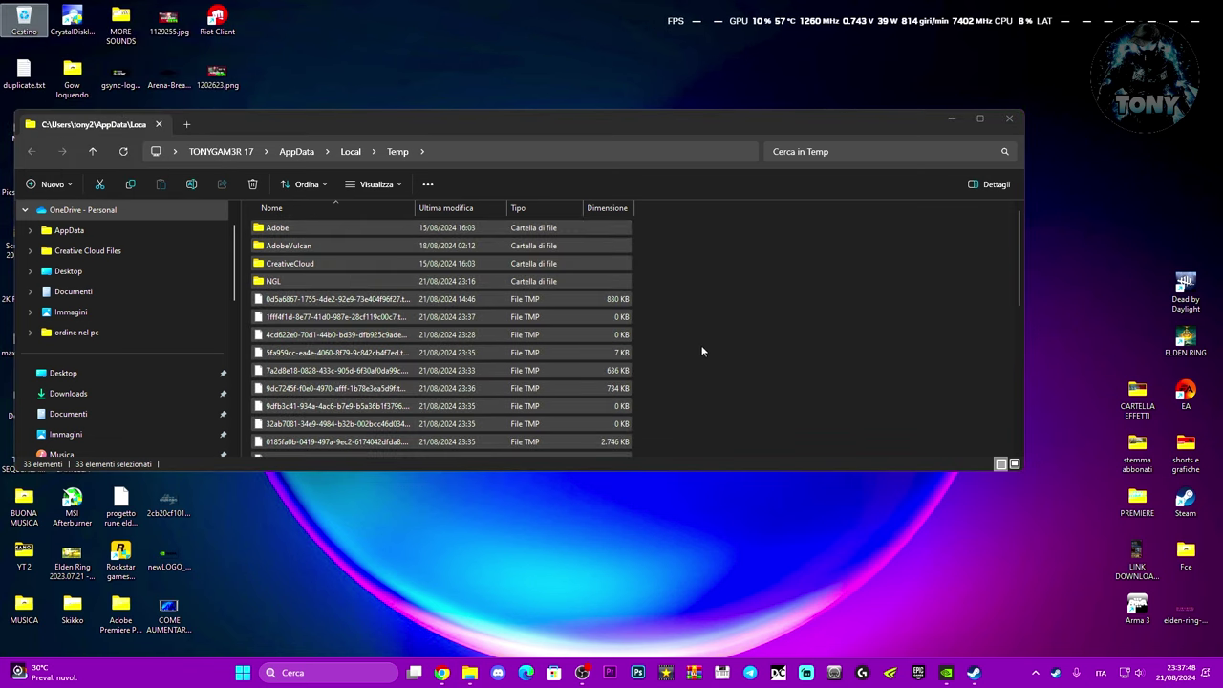
click(1005, 121)
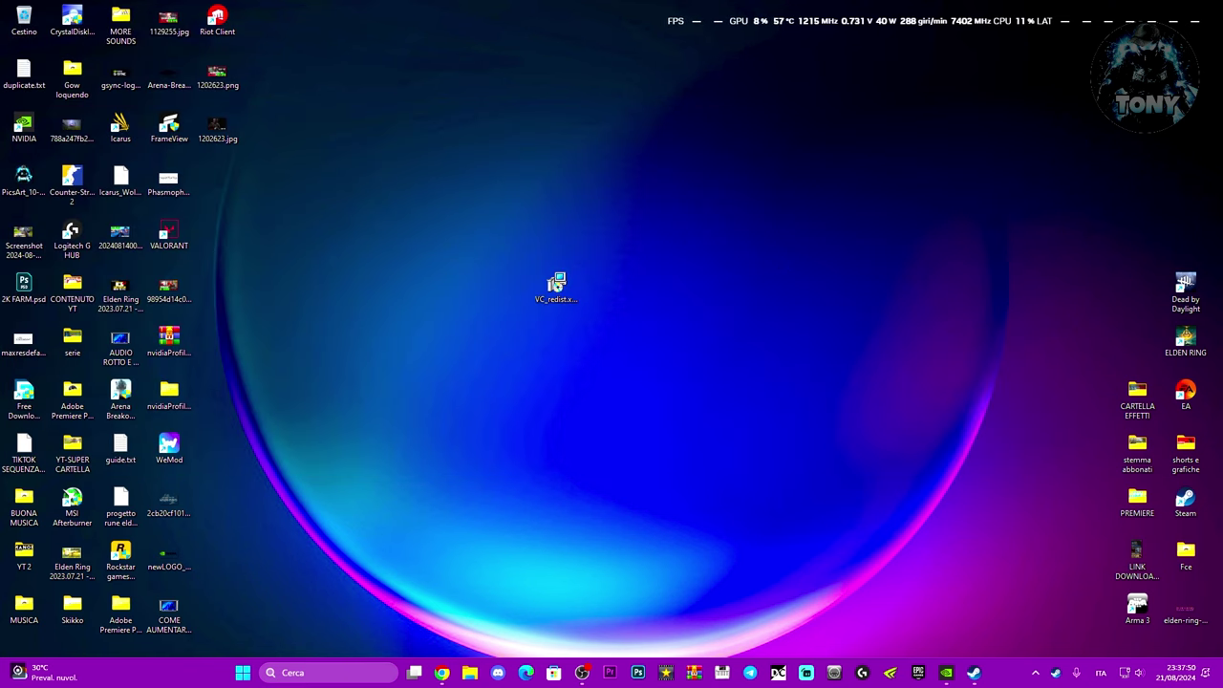
Step: Search Windows for "pulizia disco", replace the search with "disk", and start Pulizia disco for drive C:
click(315, 673)
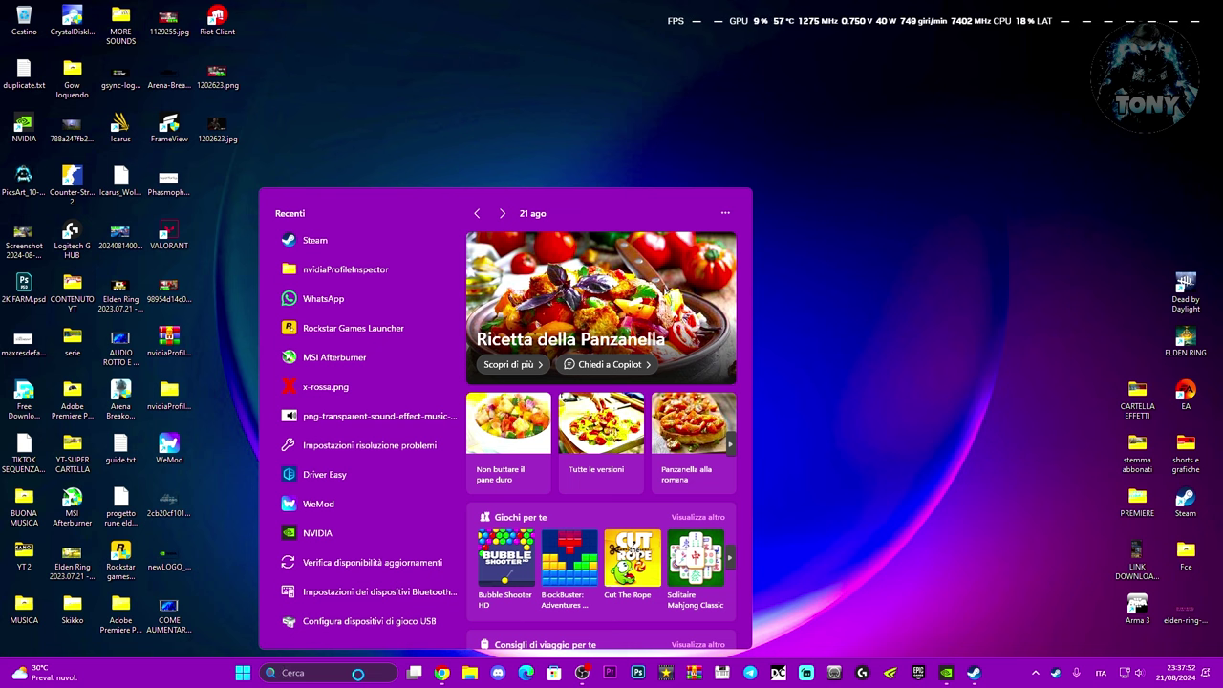
text(pulizia disco)
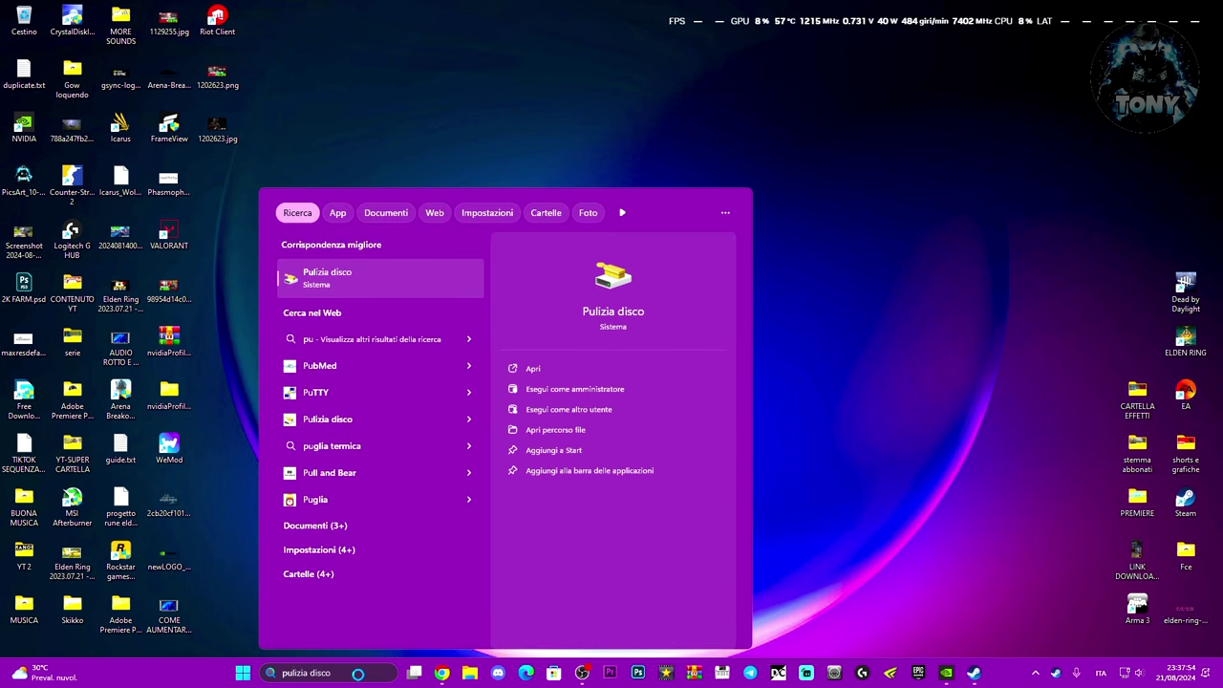
key(ctrl+a)
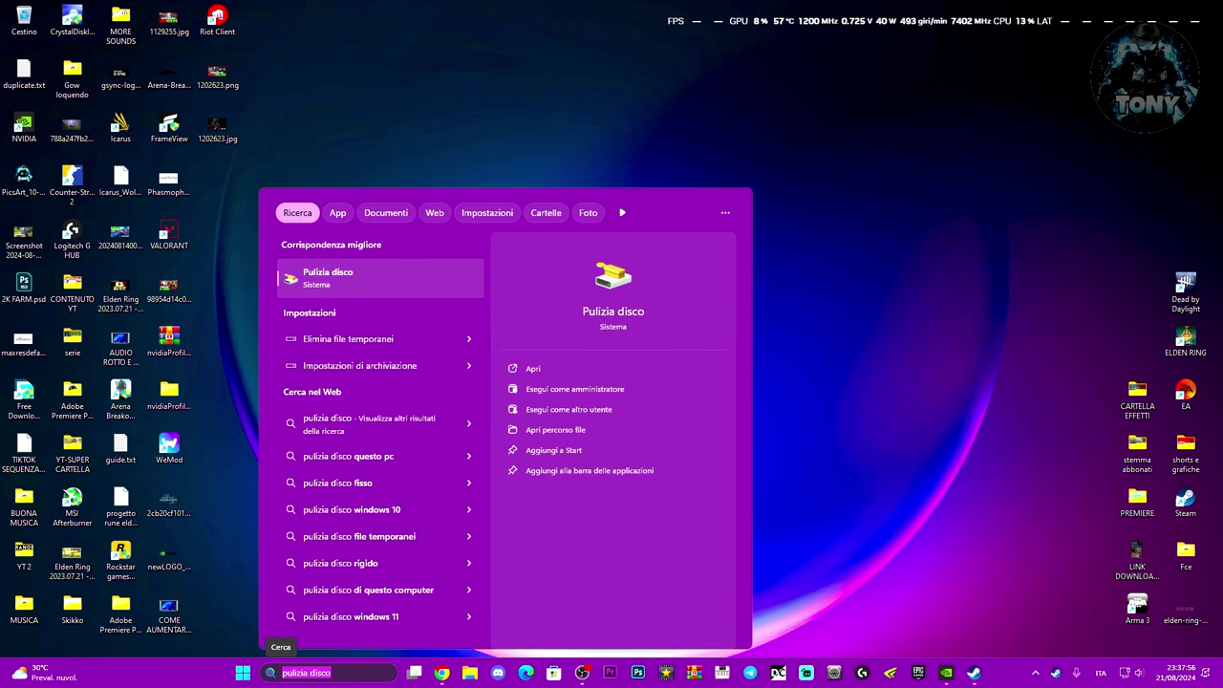
text(d)
key(BackSpace)
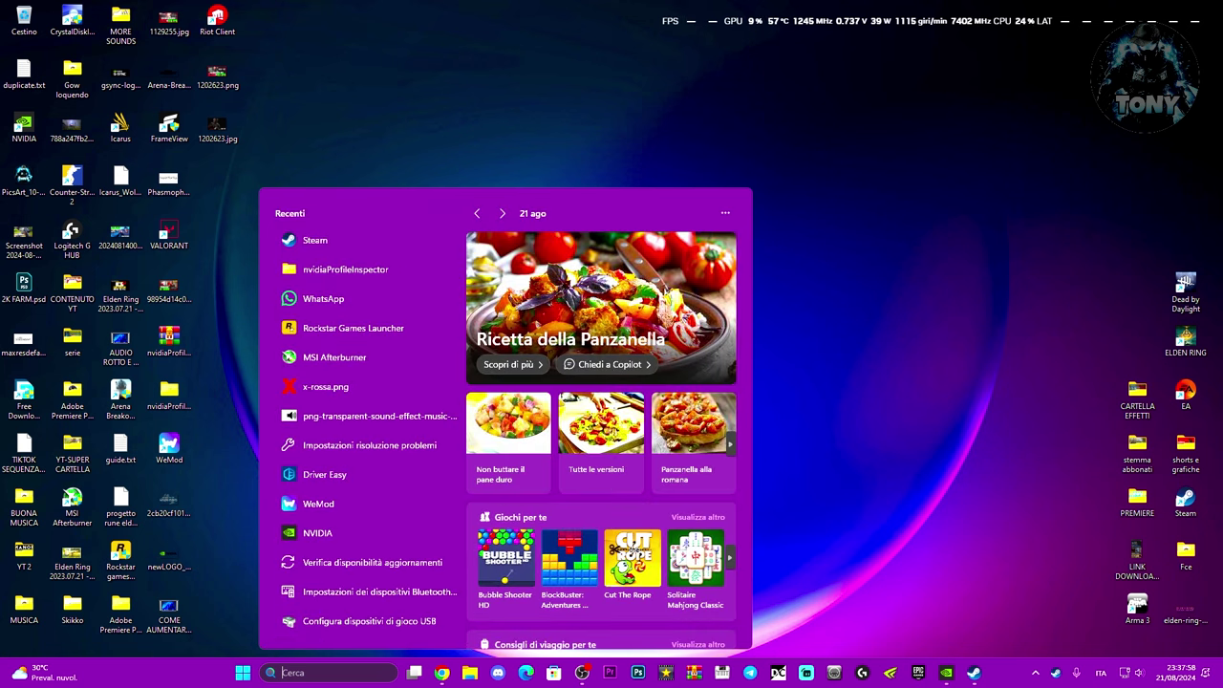
text(disk)
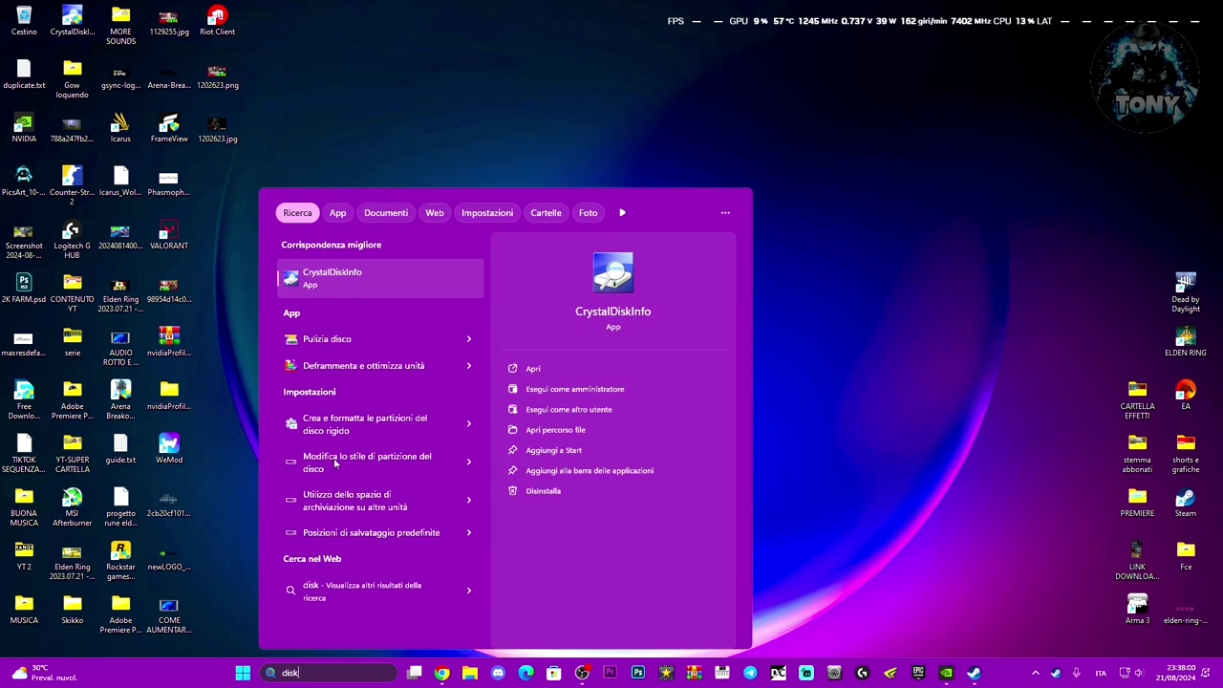
click(330, 341)
click(570, 357)
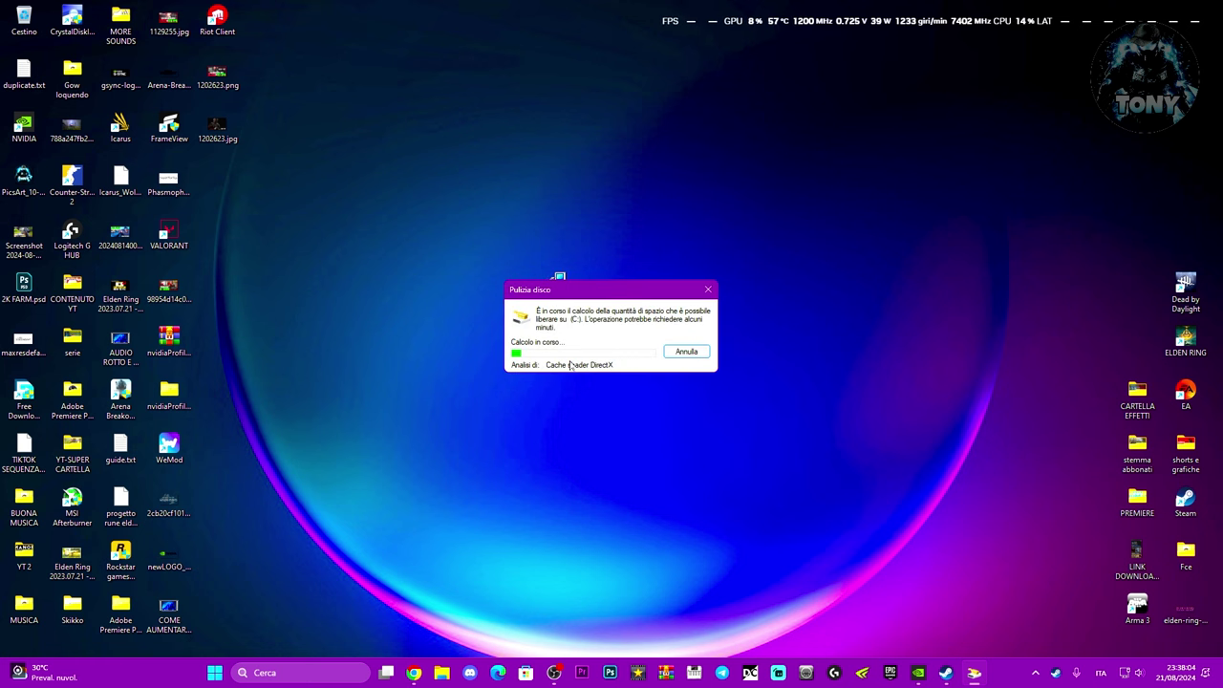
Step: Rescan drive C: in Pulizia disco with system files included in the cleanup
drag(214, 66, 515, 77)
click(417, 313)
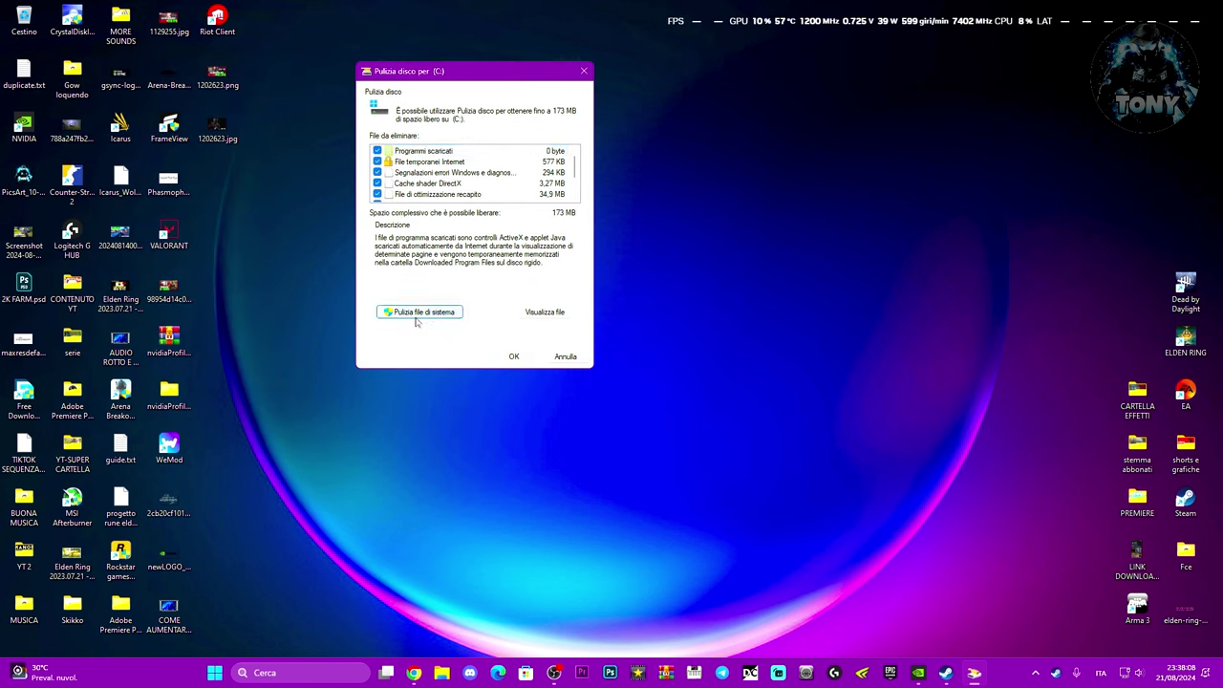
click(588, 358)
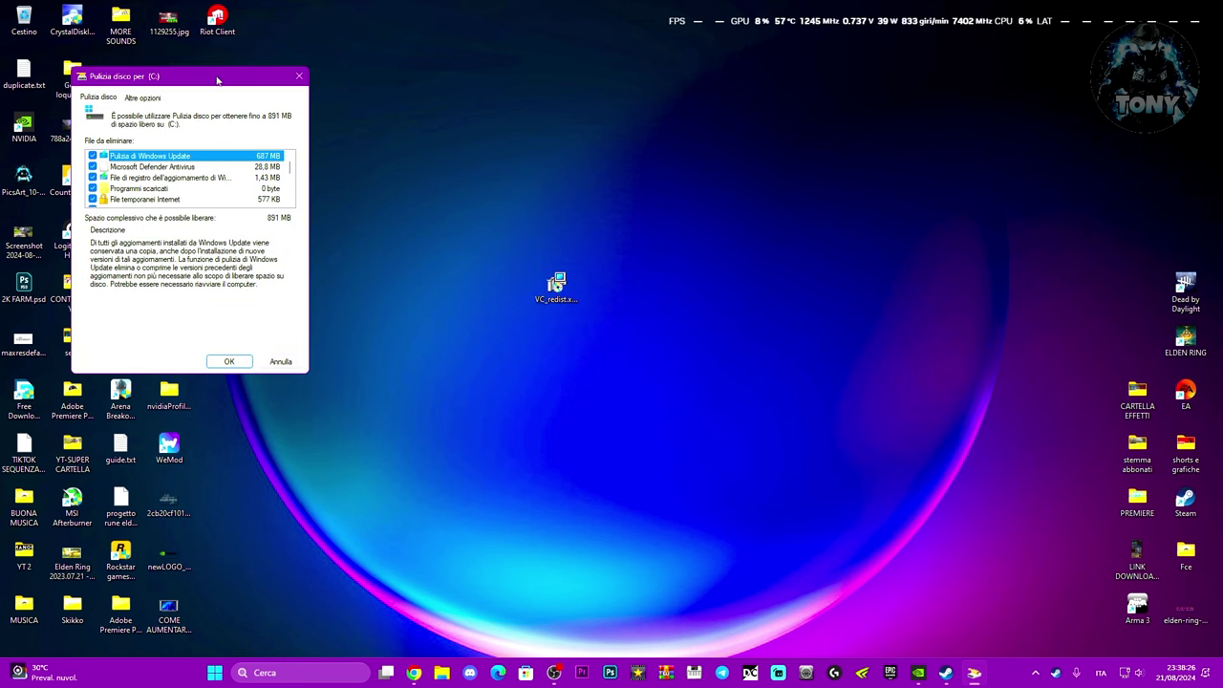
Step: Review the ticked file categories for drive C: and run the cleanup, confirming the permanent deletion
drag(216, 80, 496, 91)
scroll(411, 181, down, 2)
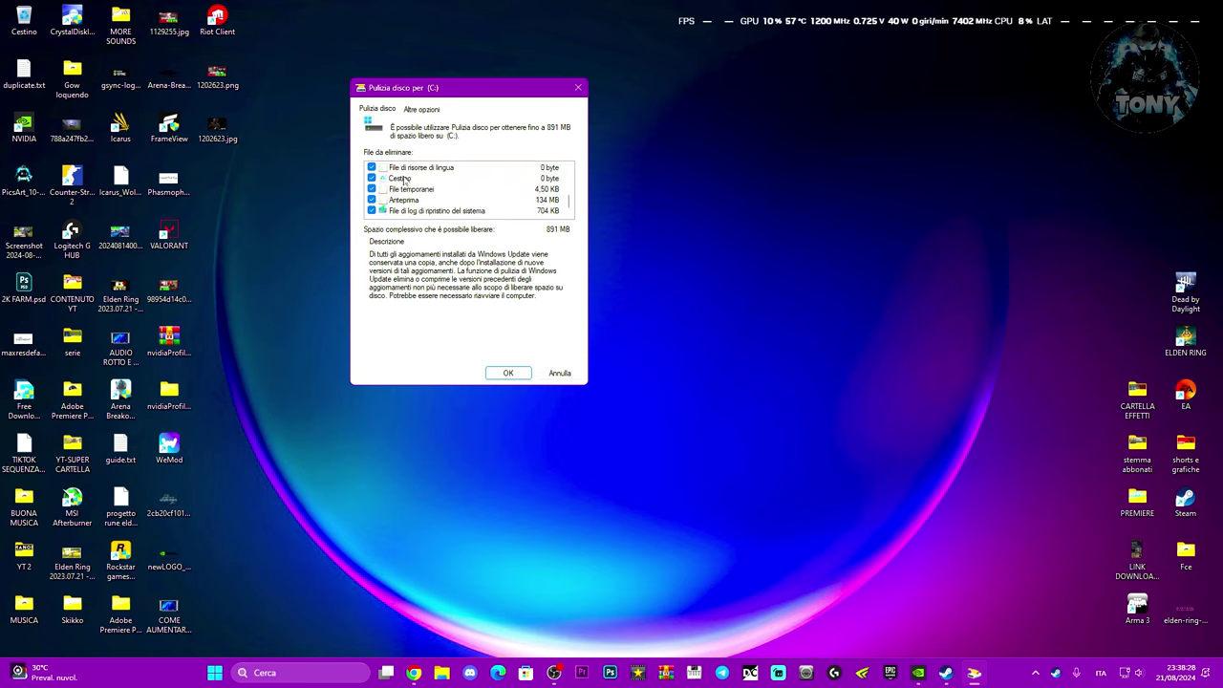
scroll(409, 181, up, 2)
scroll(409, 181, down, 2)
scroll(408, 181, up, 2)
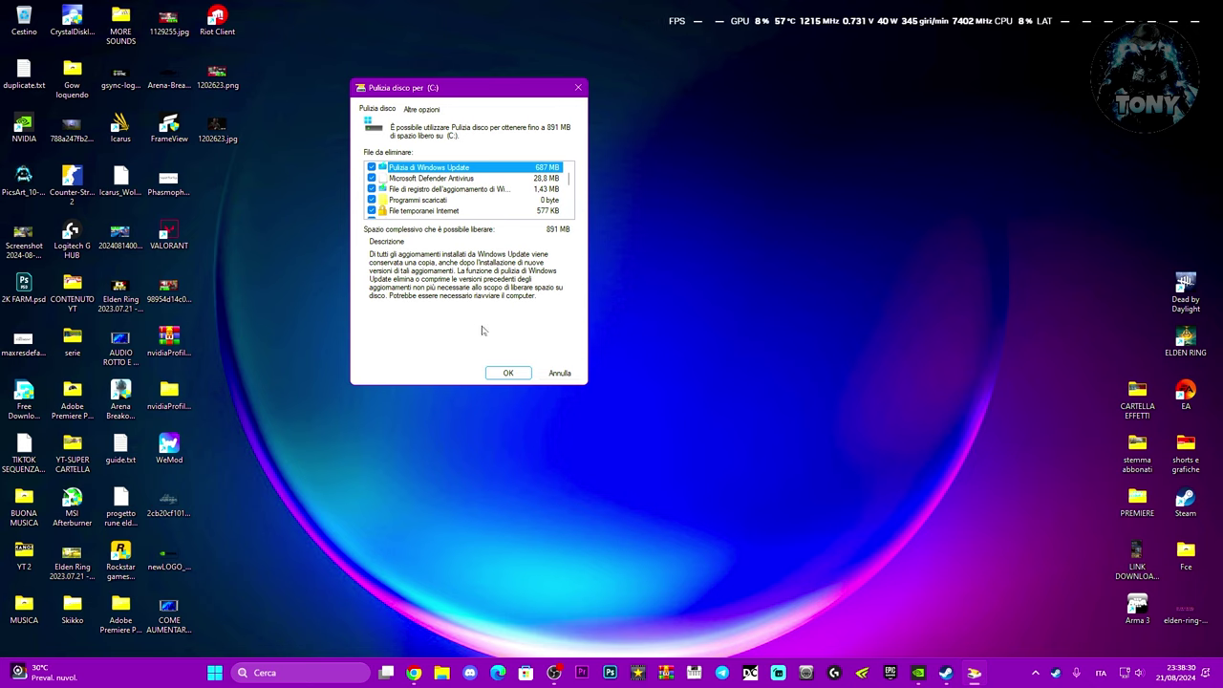
click(494, 376)
click(599, 339)
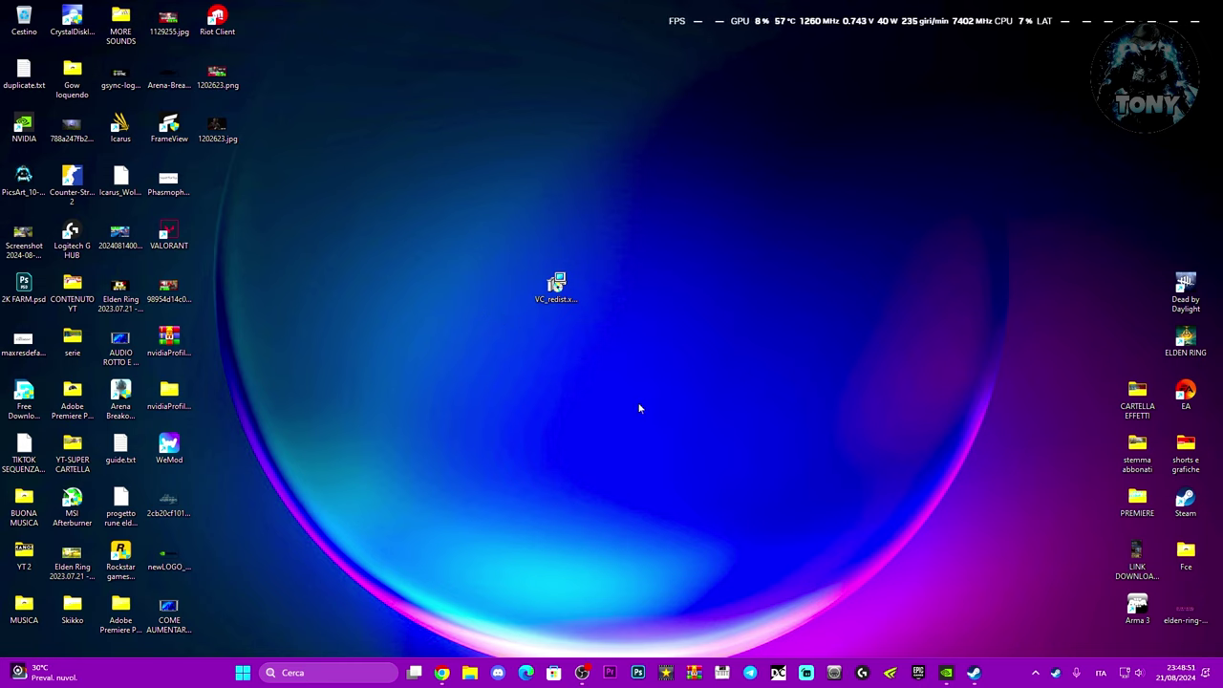
Step: Open Gestione dispositivi, reposition its window, and expand the Schede video category
right_click(242, 673)
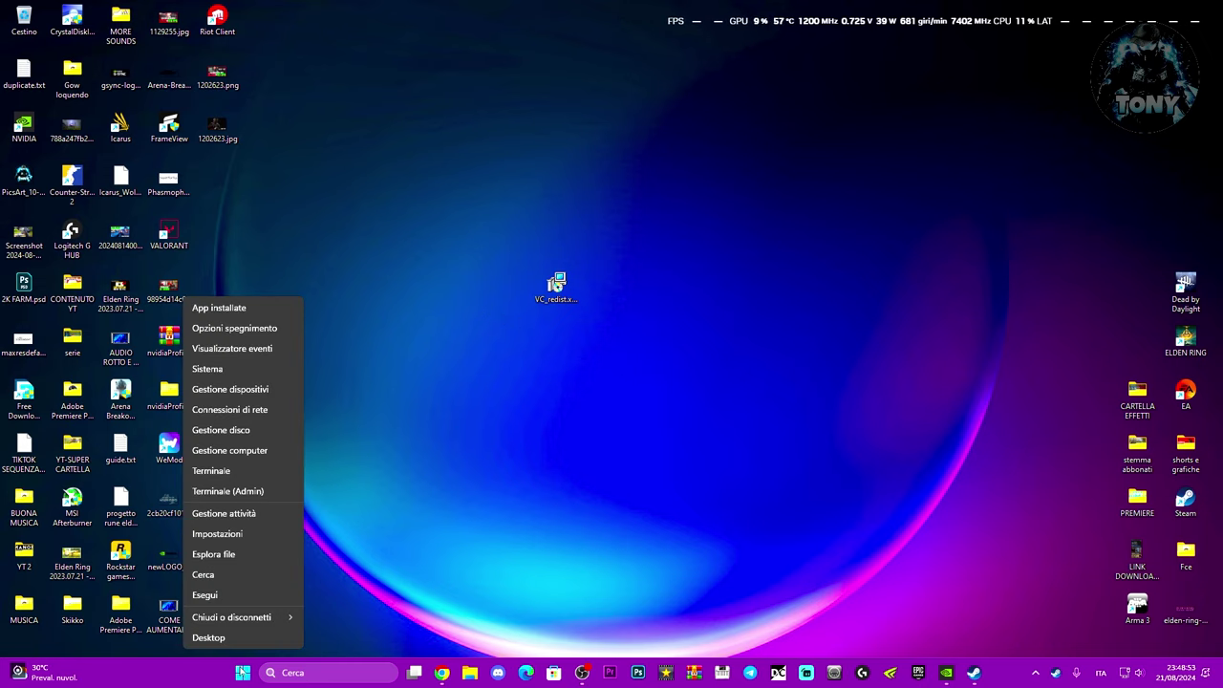
click(219, 390)
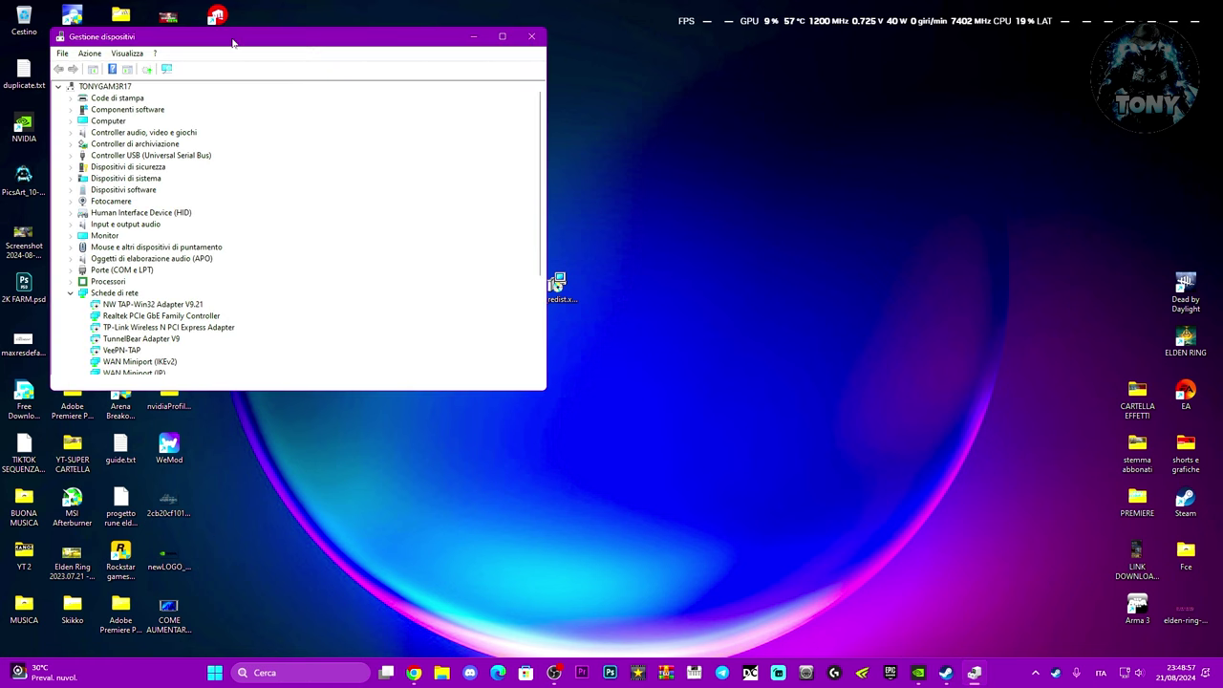
drag(232, 42, 422, 64)
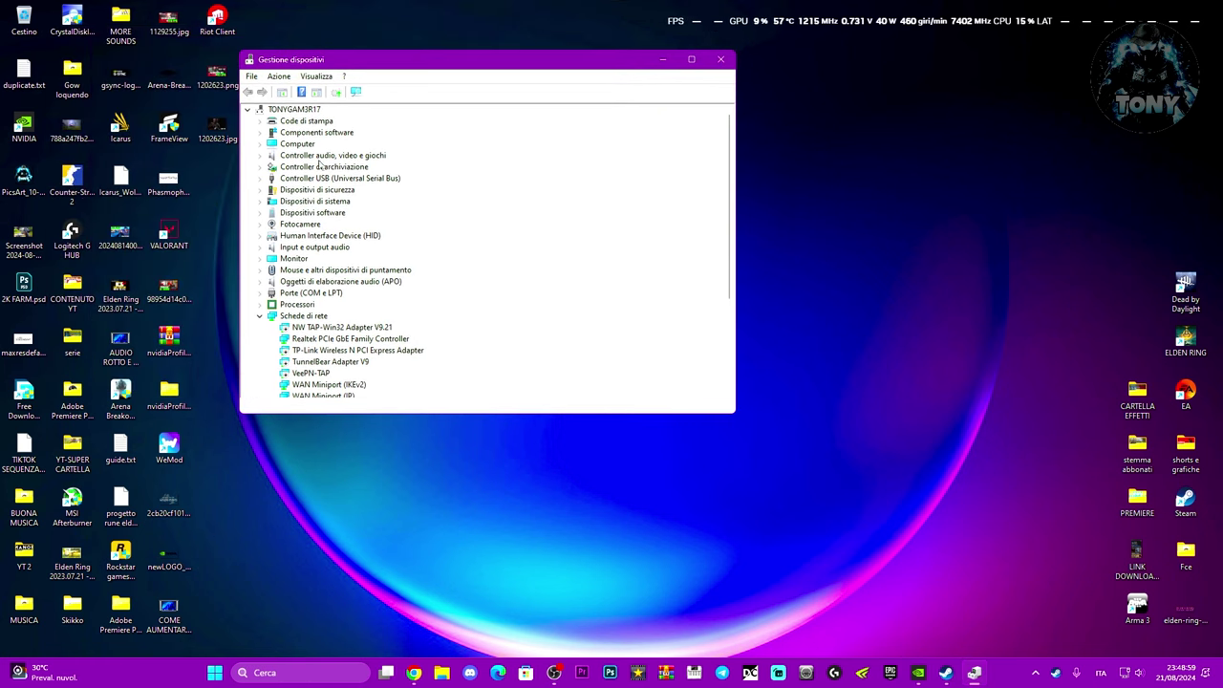
scroll(311, 310, down, 4)
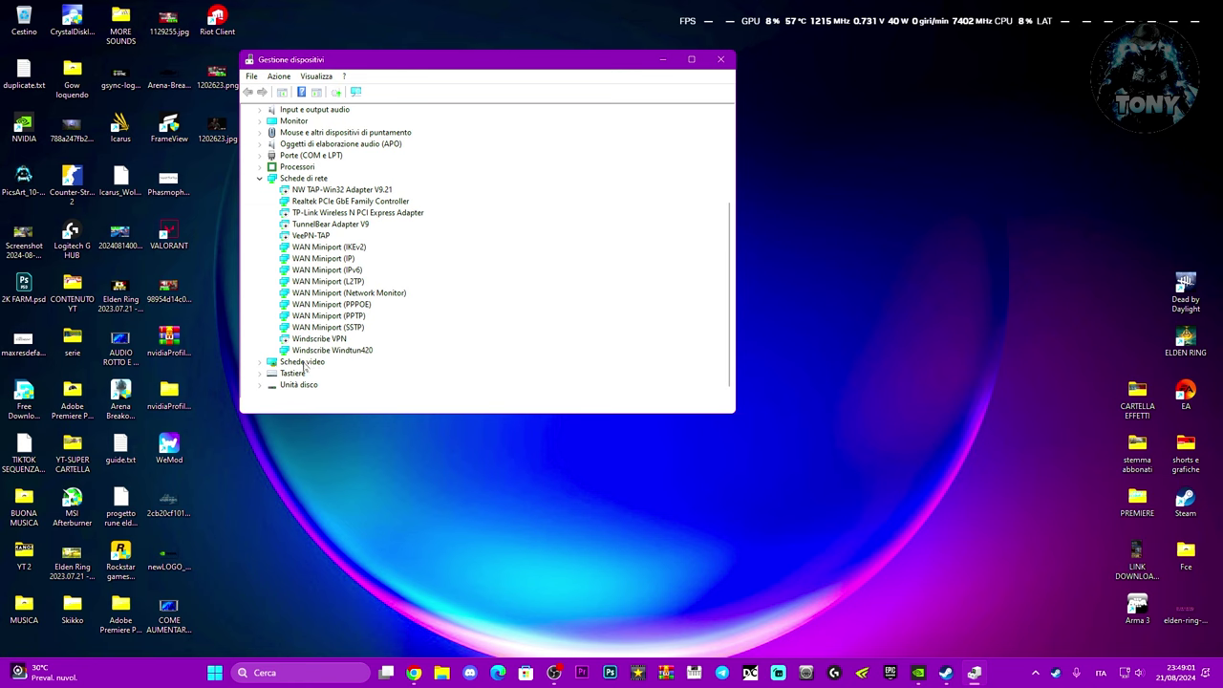
double_click(304, 366)
Step: Review the compatible drivers on the computer for the NVIDIA GeForce GTX 1660 SUPER, and close the update wizard and Gestione dispositivi without installing
right_click(319, 375)
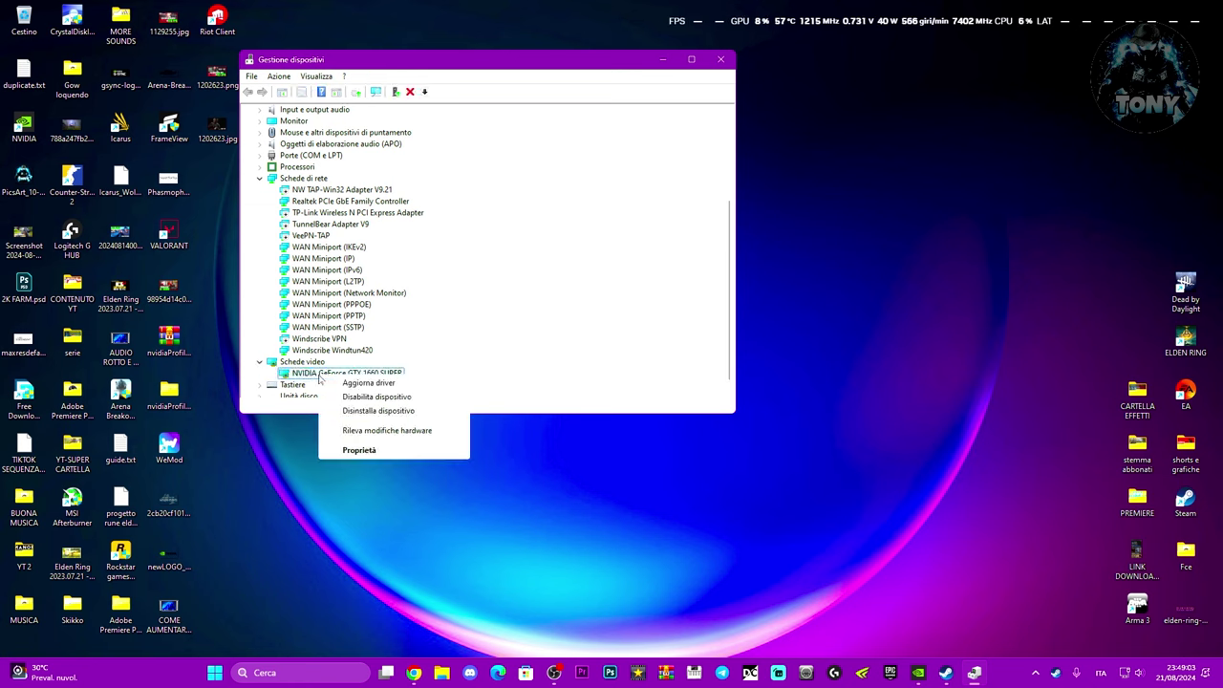
click(363, 383)
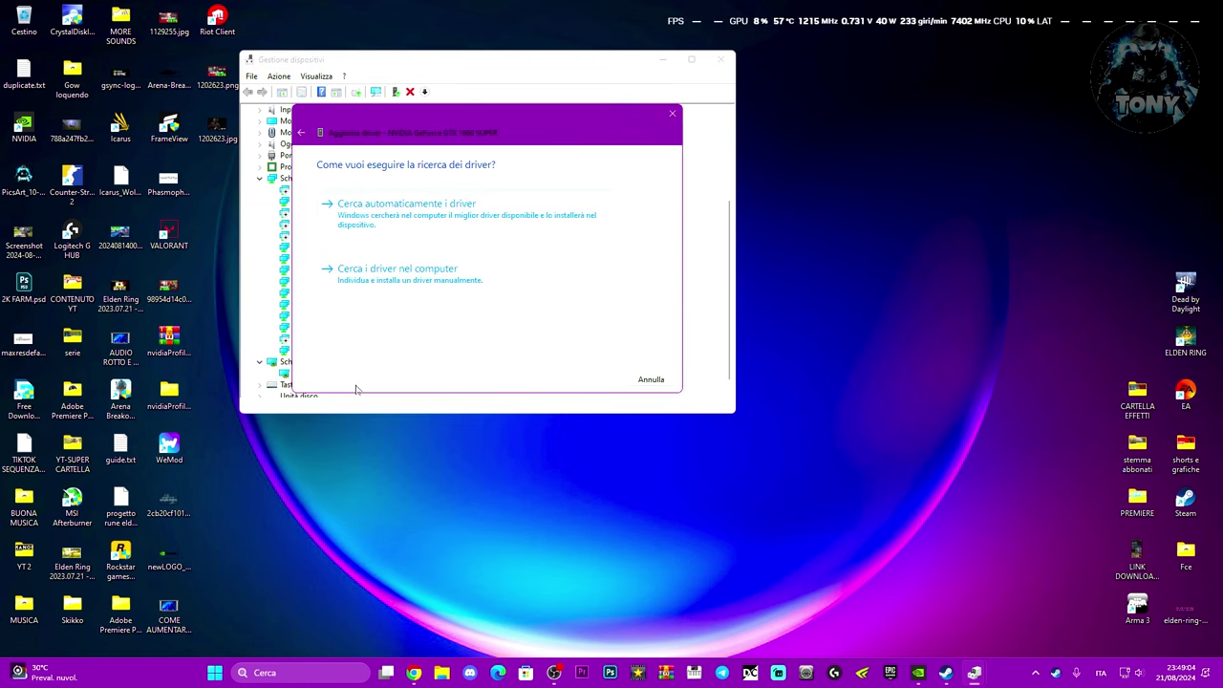
click(386, 276)
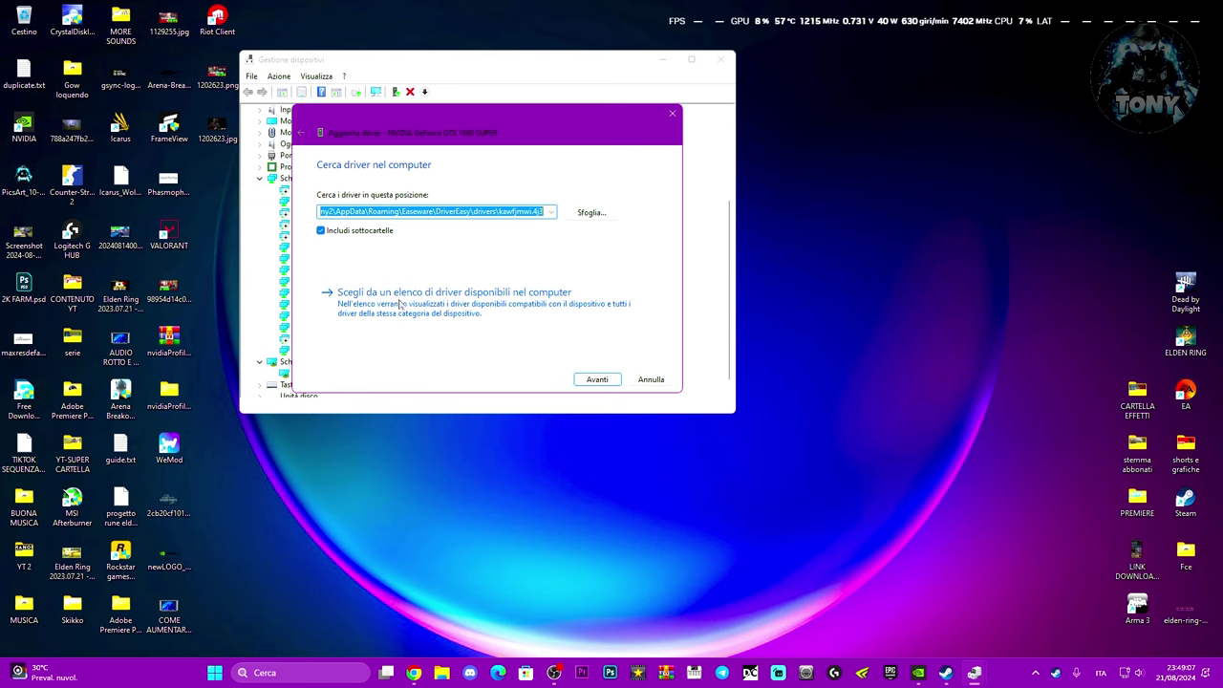
click(387, 304)
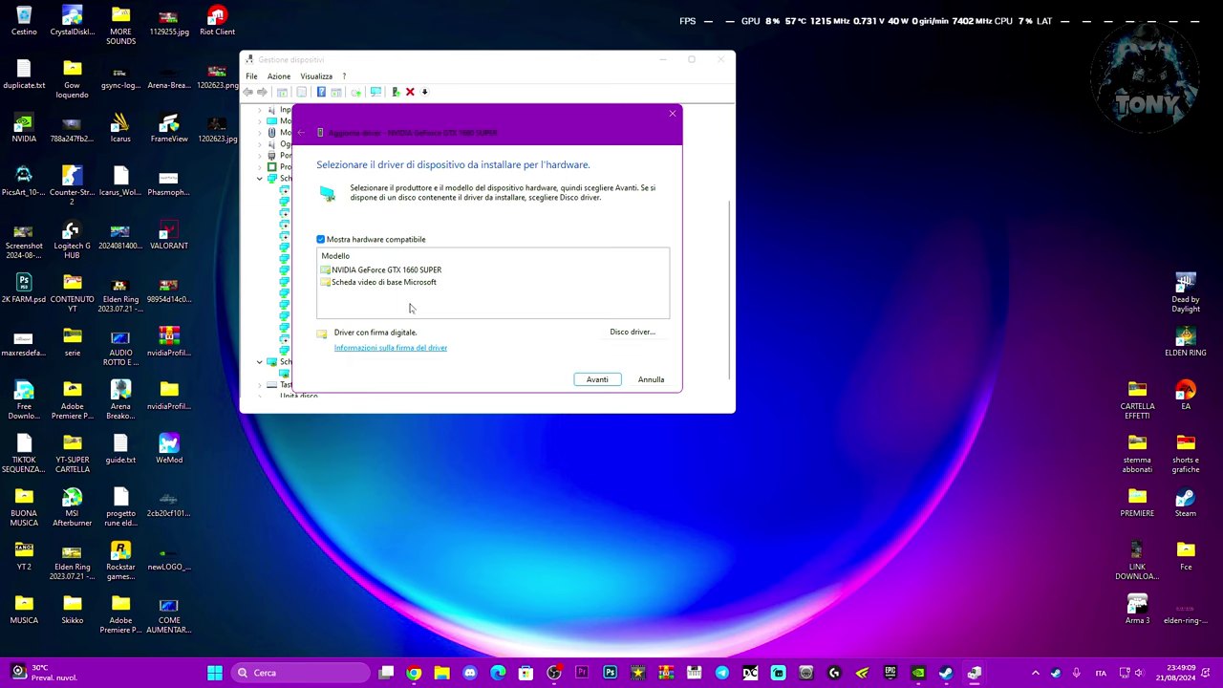
click(392, 272)
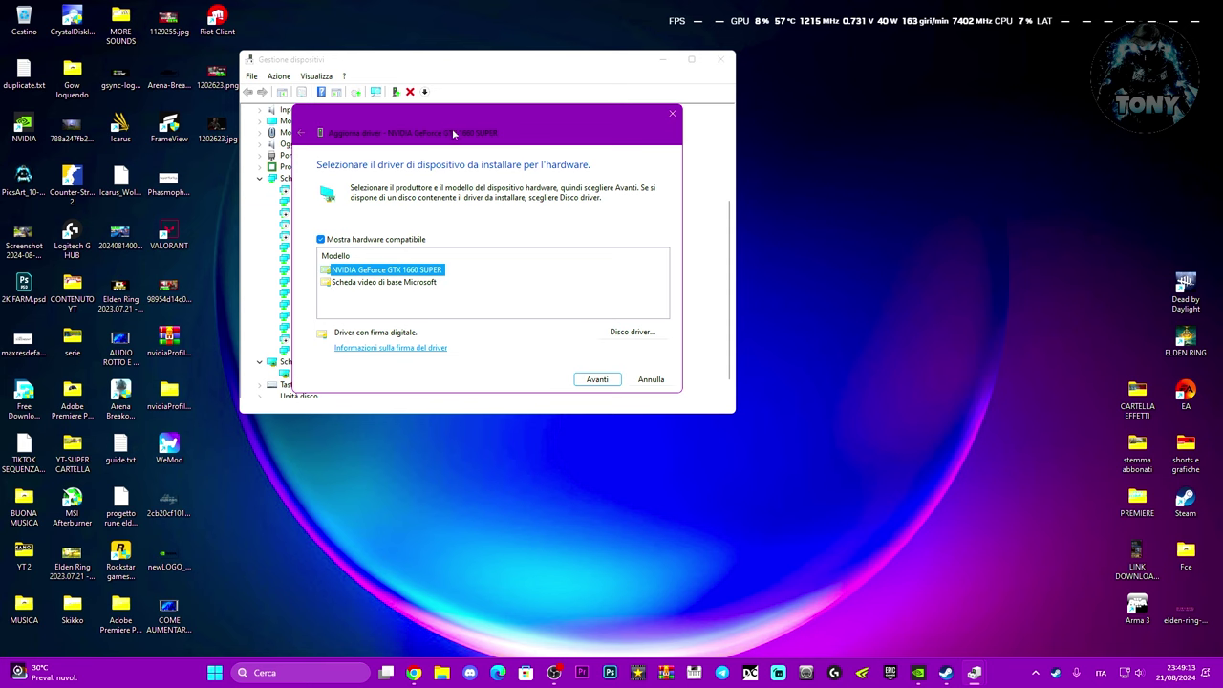
click(673, 113)
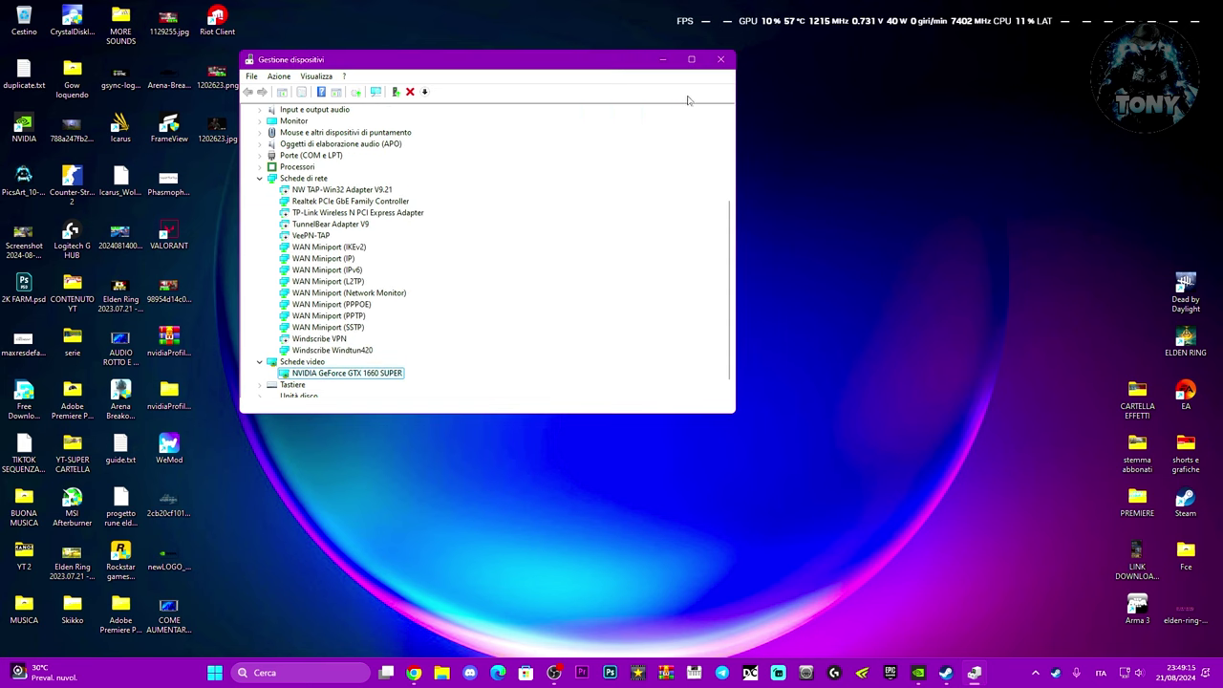
click(721, 59)
Step: Switch to Chrome, search for "amd adrenalin" in a new tab, and open the AMD Software: Adrenalin Edition page
click(447, 676)
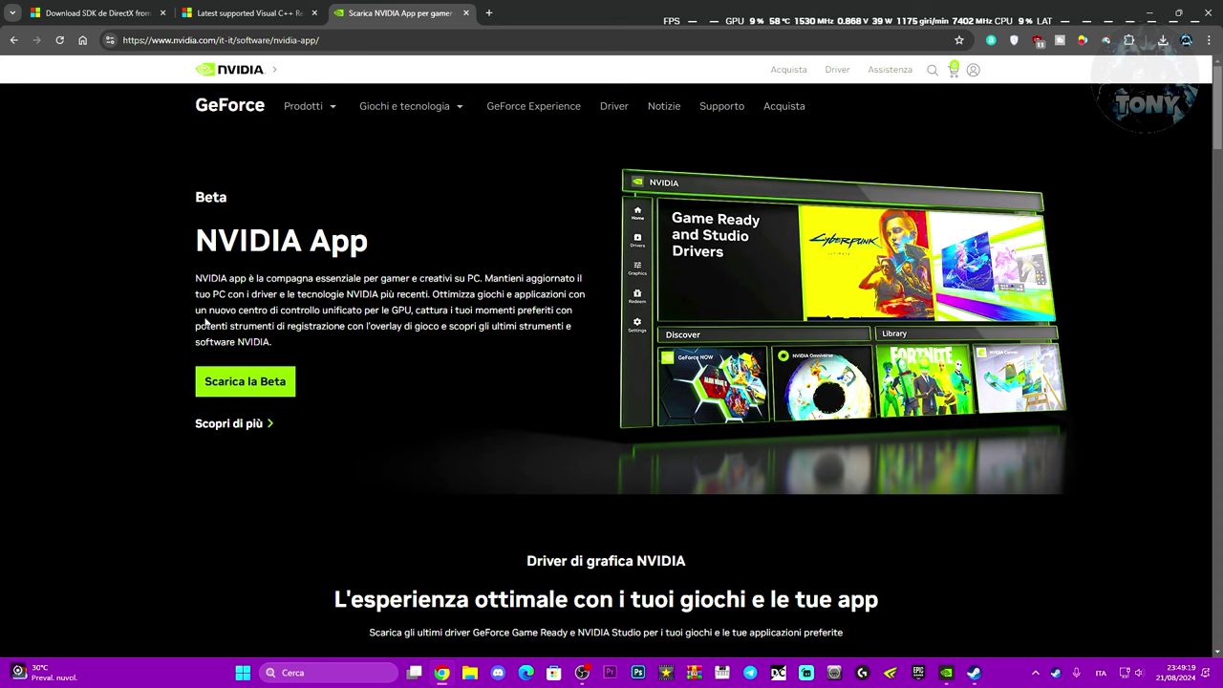
click(488, 12)
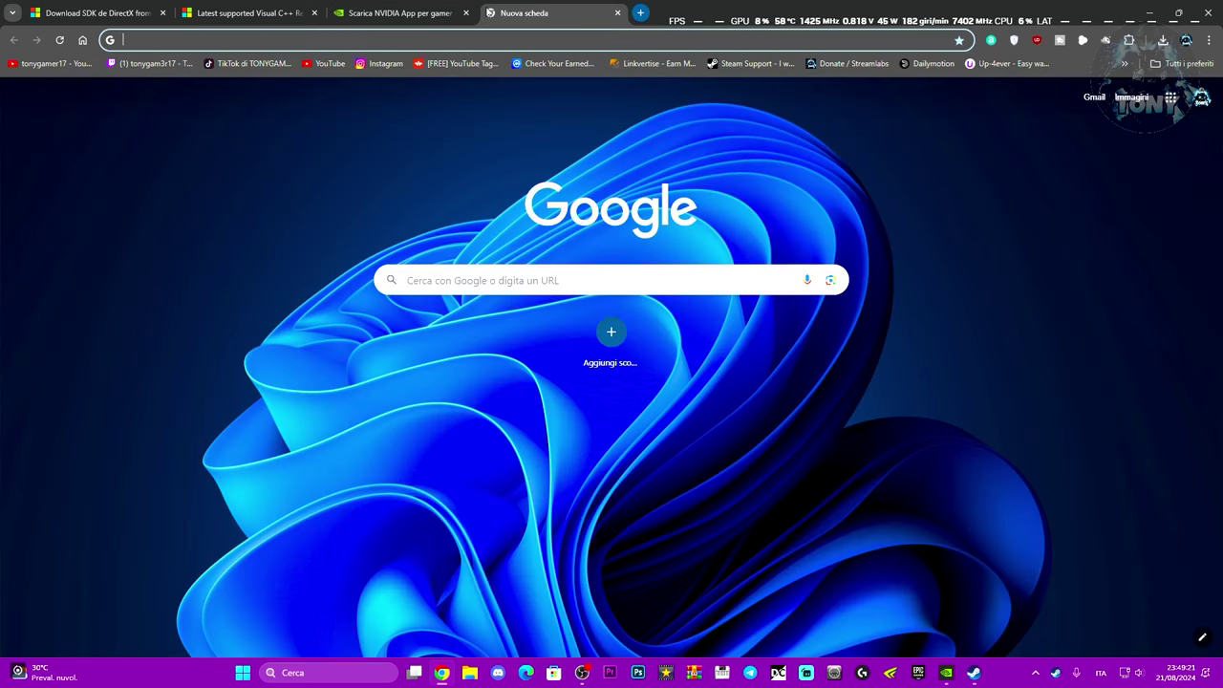
text(amd ad)
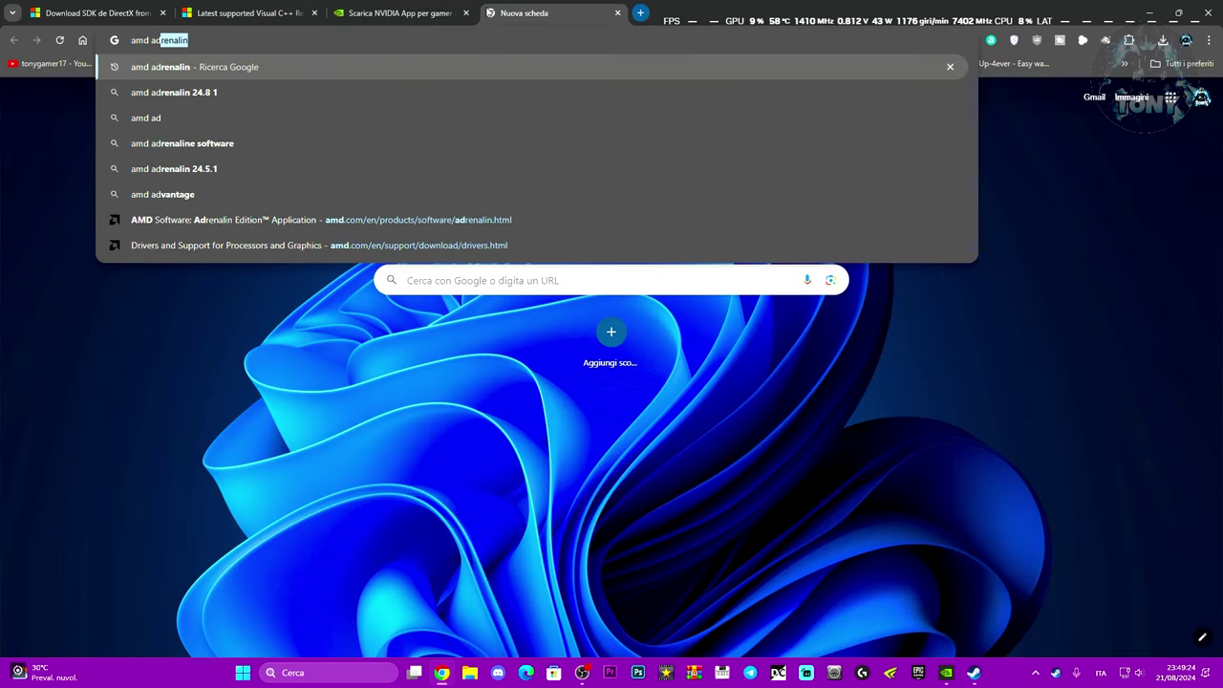
key(Return)
click(302, 196)
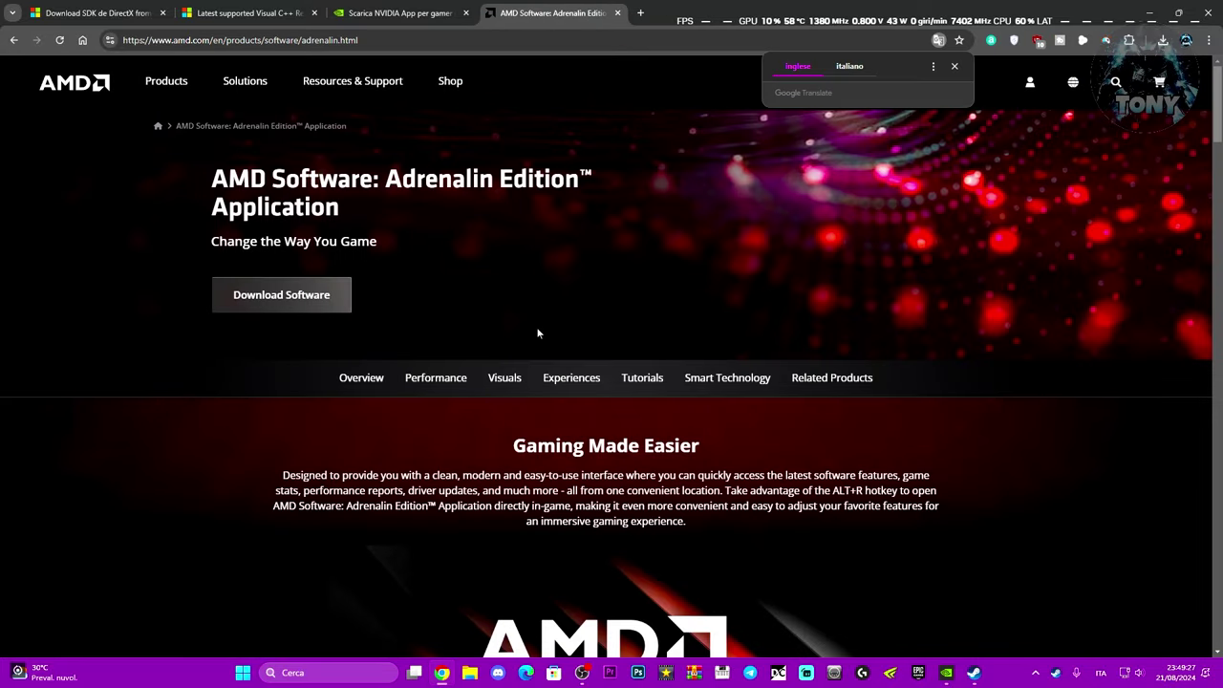
Step: Examine the Adrenalin Edition page's performance, visuals and experiences sections, and return to the software download area
scroll(367, 355, down, 7)
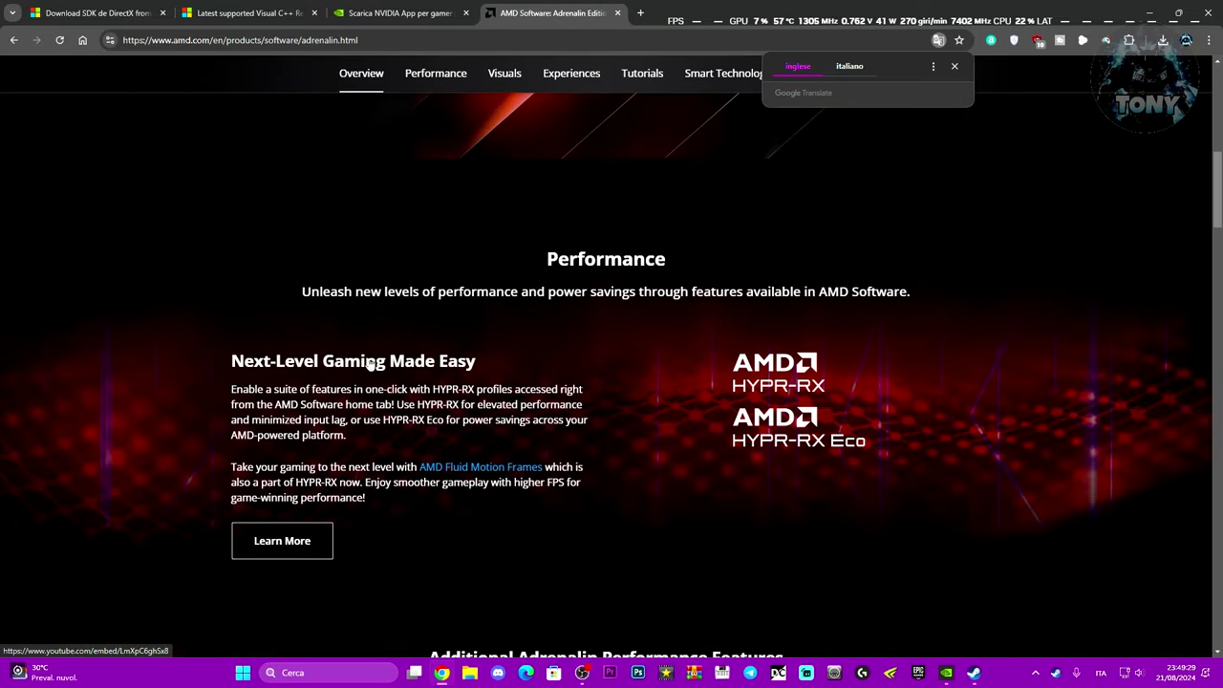
scroll(369, 366, down, 5)
scroll(369, 364, up, 10)
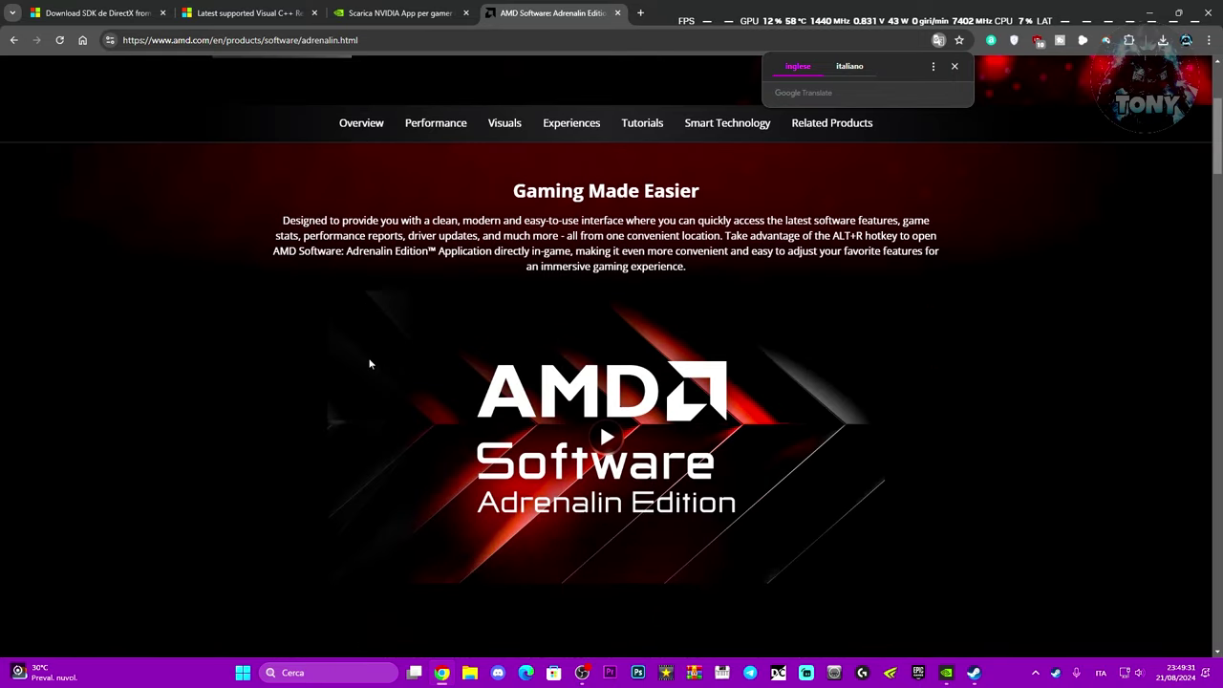
scroll(369, 363, up, 4)
scroll(716, 333, down, 10)
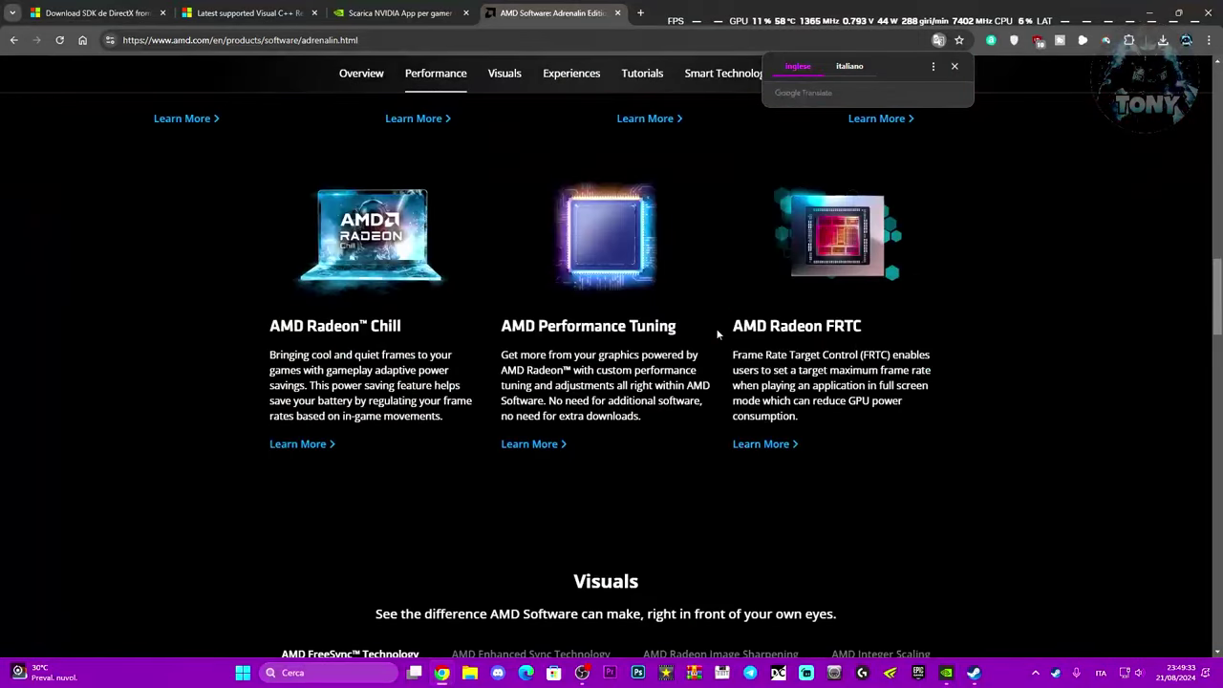
scroll(715, 328, down, 15)
scroll(984, 396, up, 6)
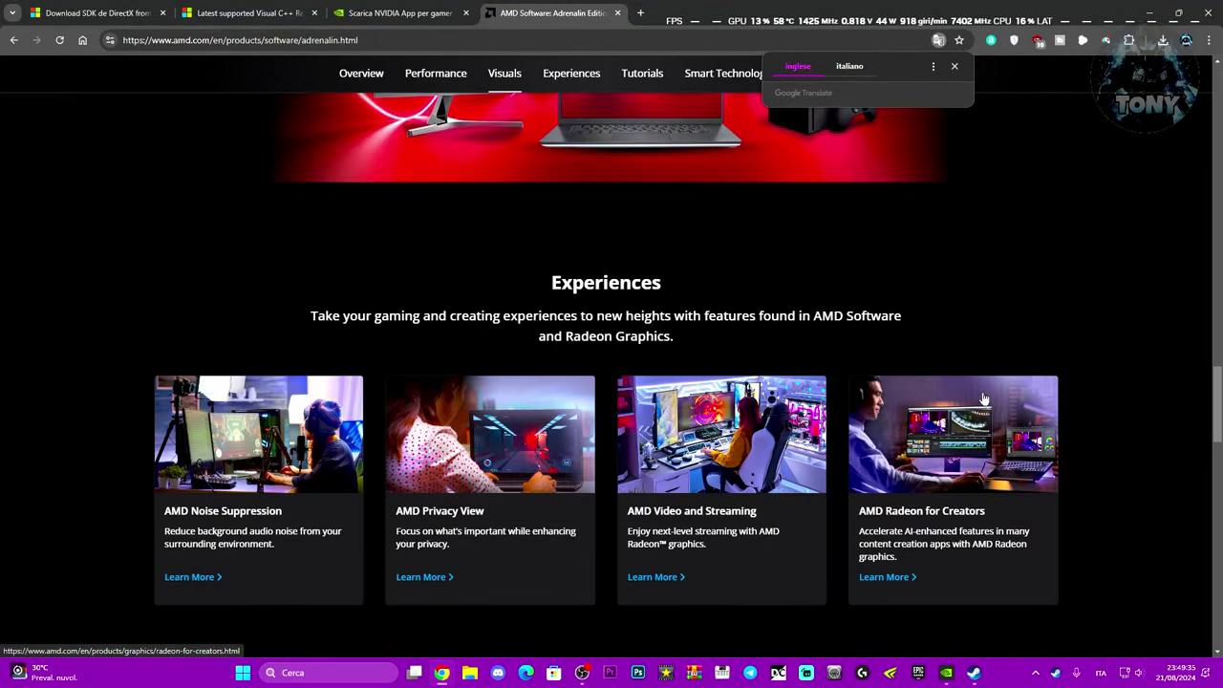
scroll(982, 395, up, 10)
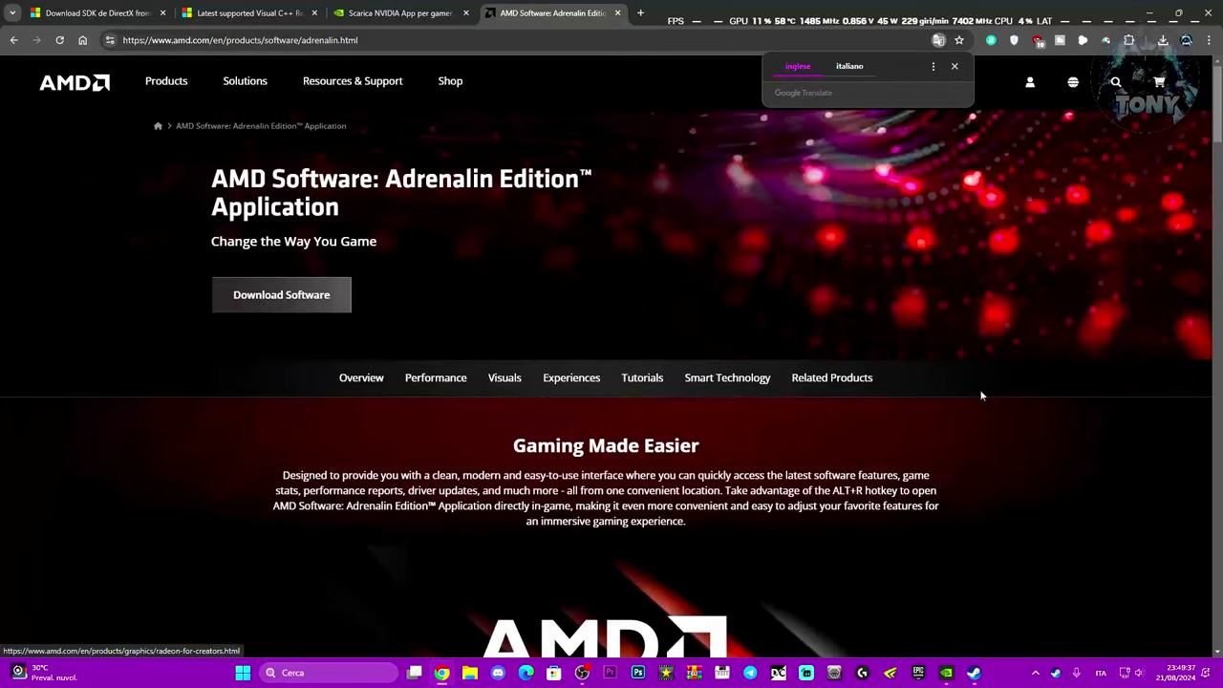
Step: Revisit the NVIDIA App download page, return to the AMD Adrenalin page, and close the AMD page
click(348, 16)
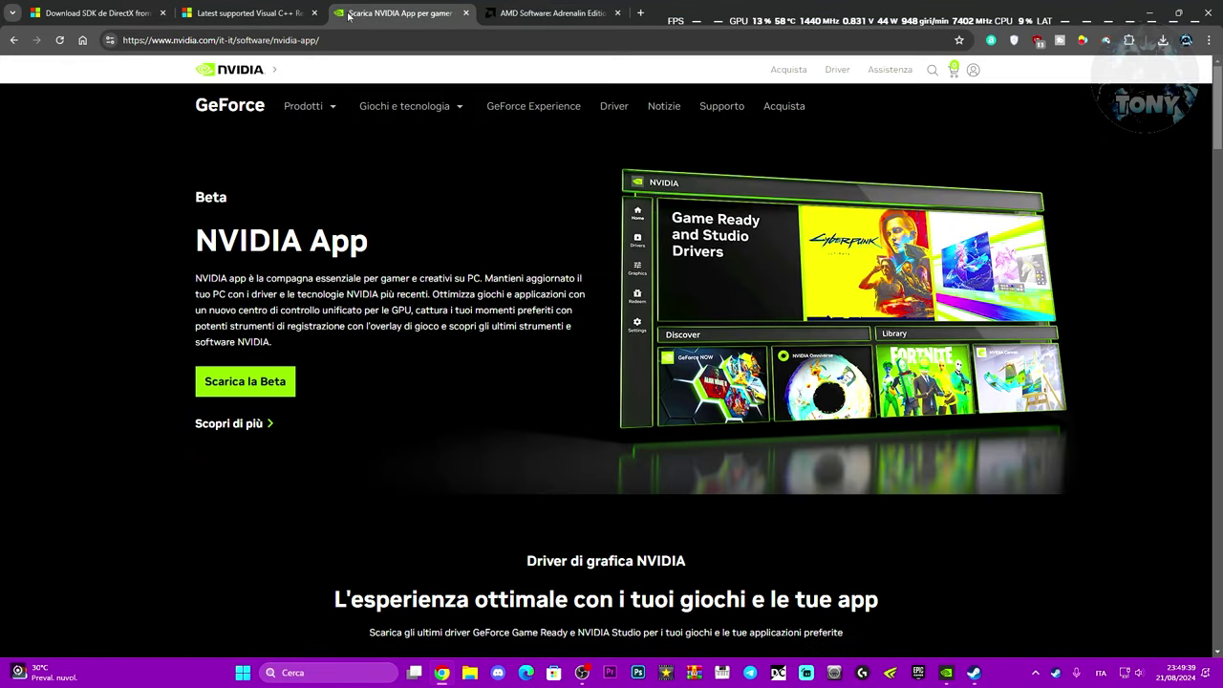
click(510, 18)
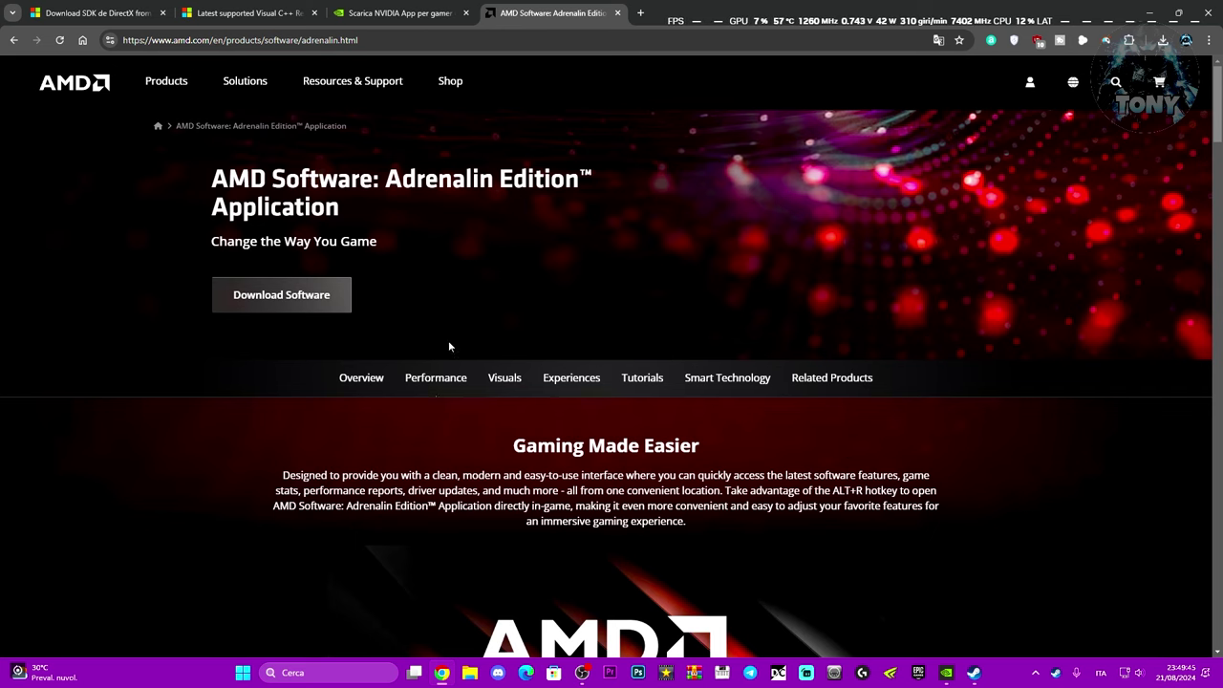
click(617, 12)
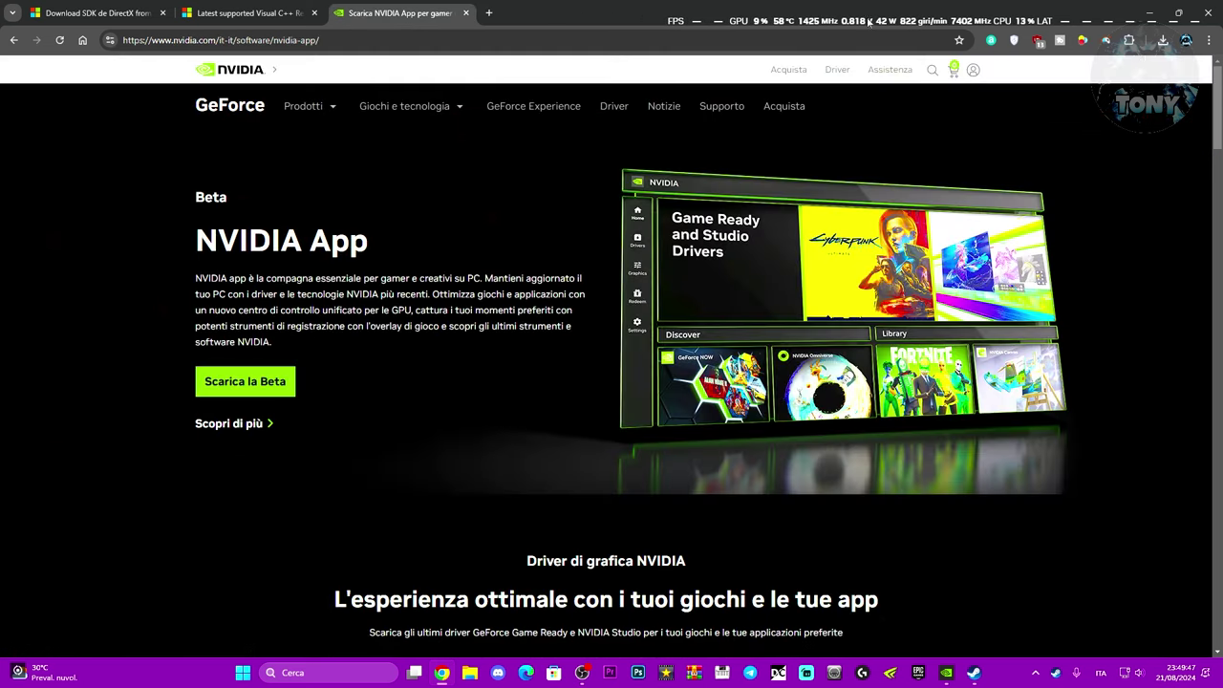
Step: Set the download language on Microsoft's DirectX SDK page to Italiano and minimize the browser window
click(286, 10)
click(124, 12)
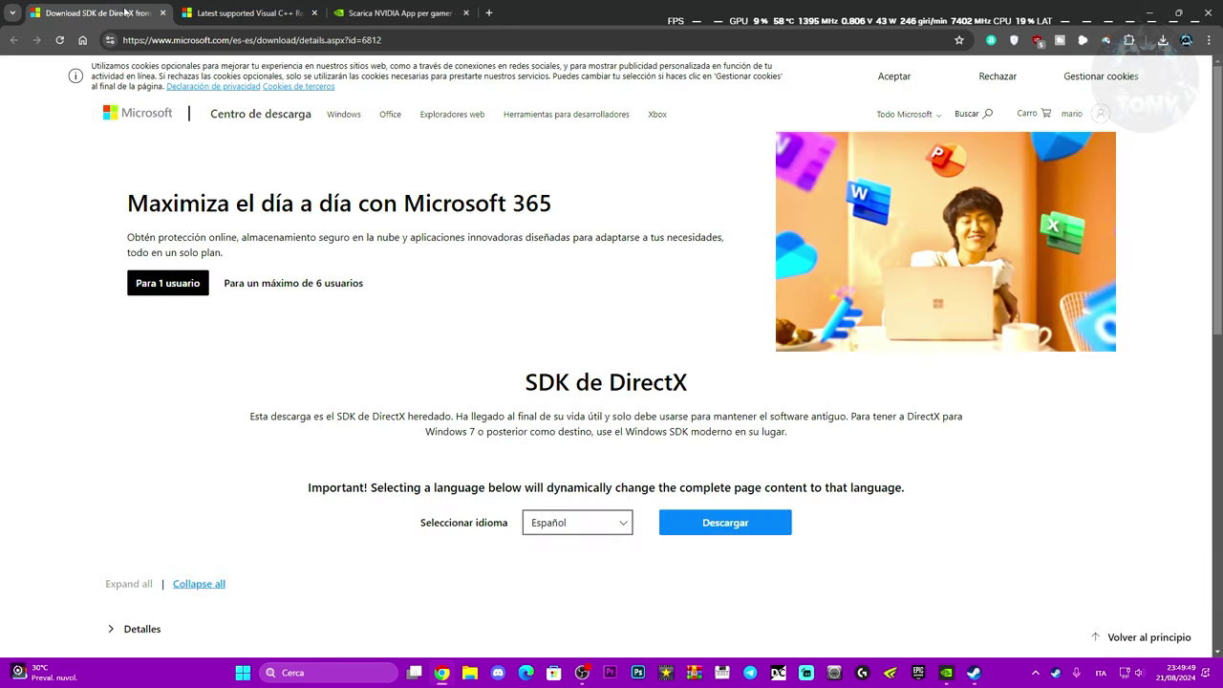
click(248, 13)
click(133, 10)
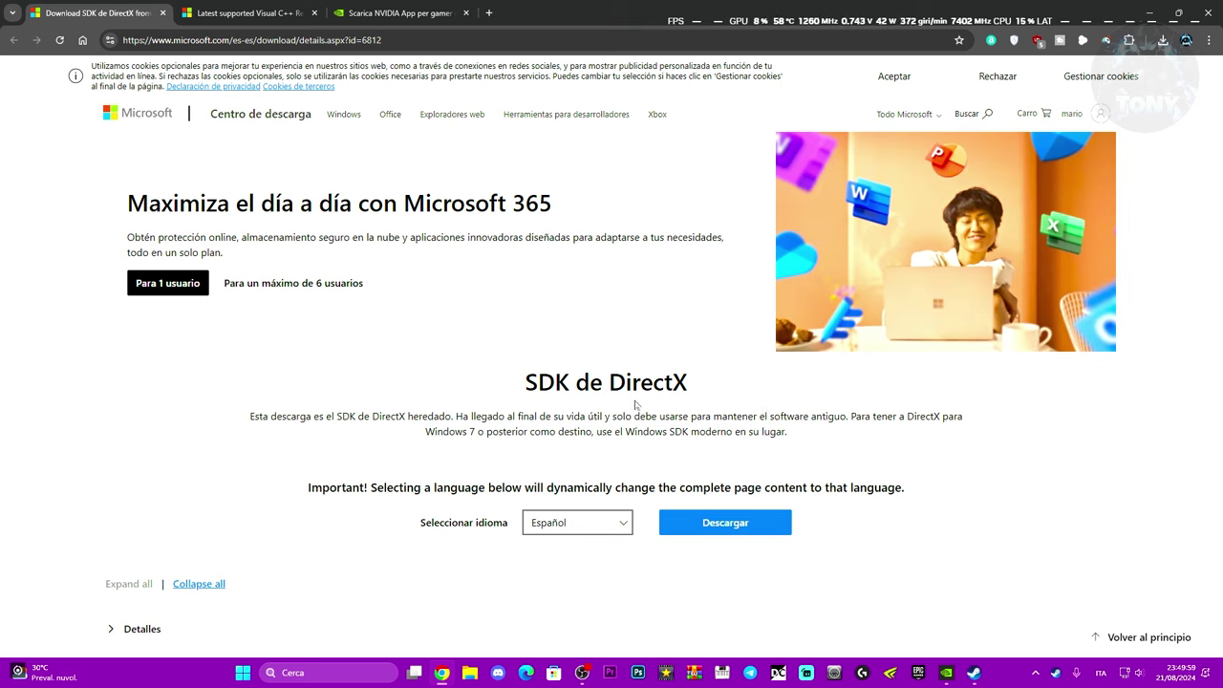
click(588, 526)
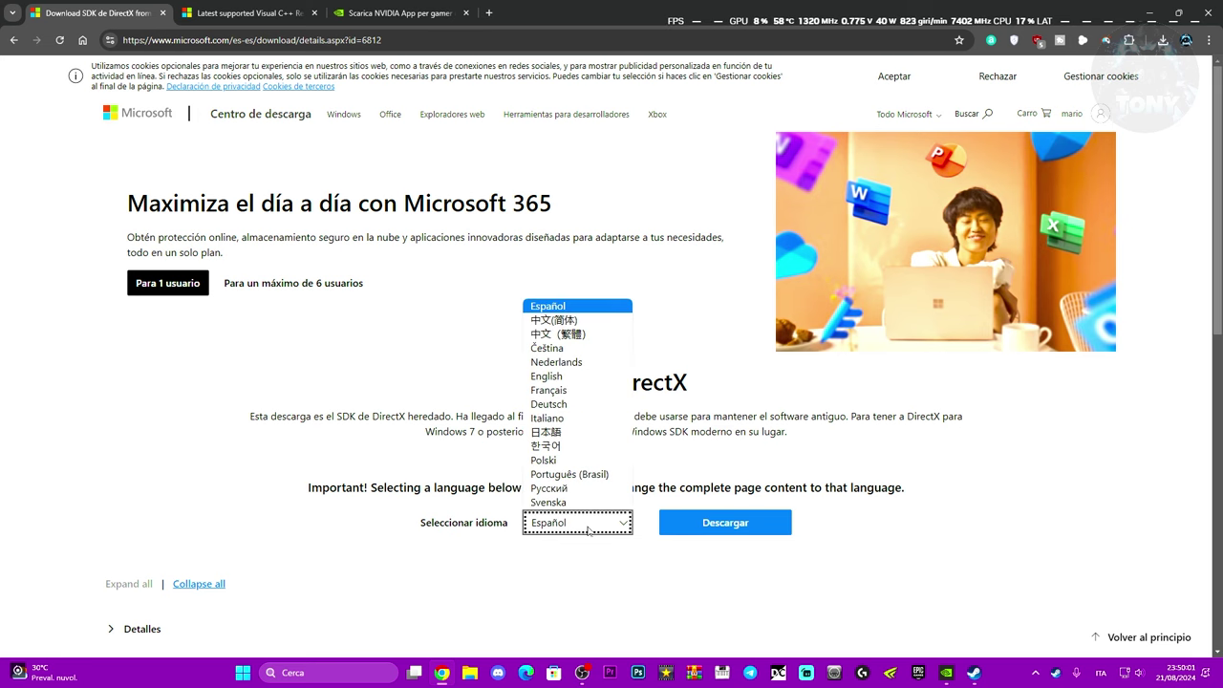
click(557, 420)
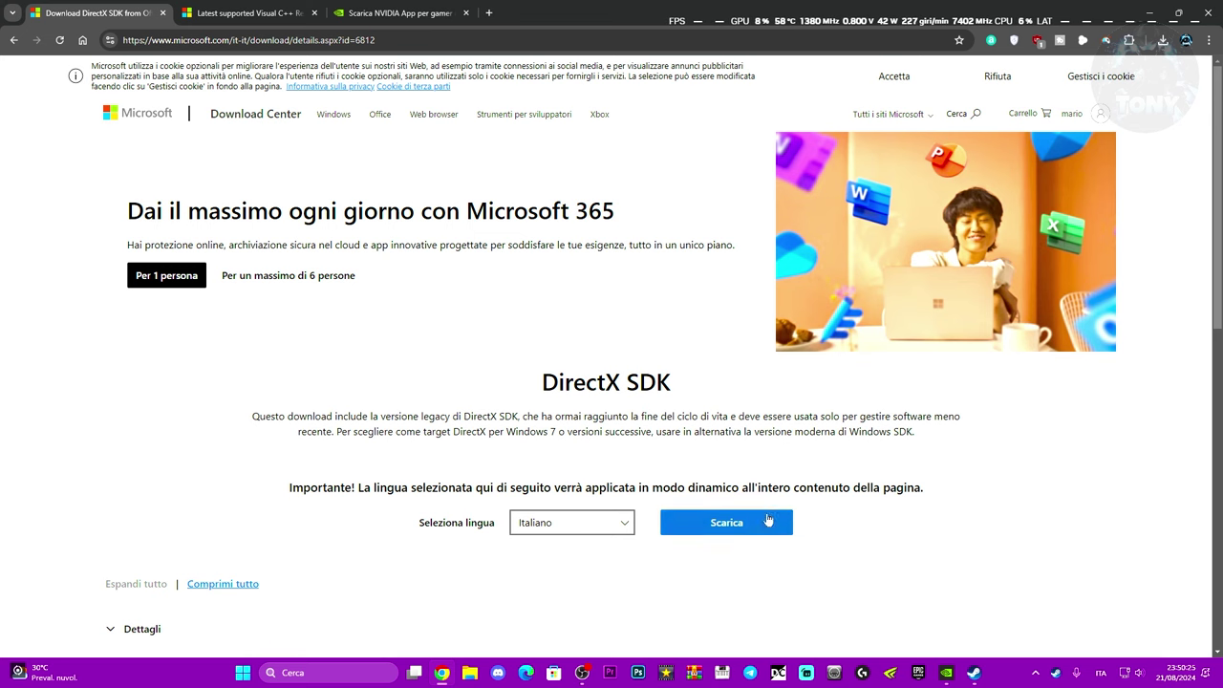
click(1149, 13)
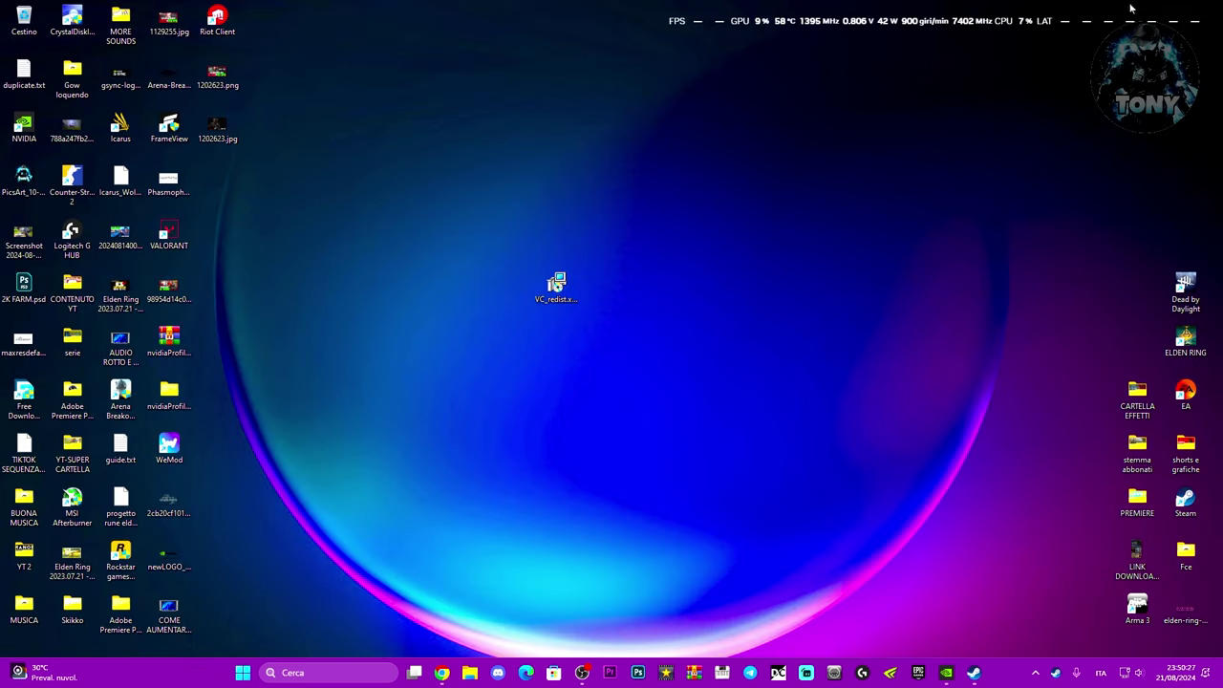